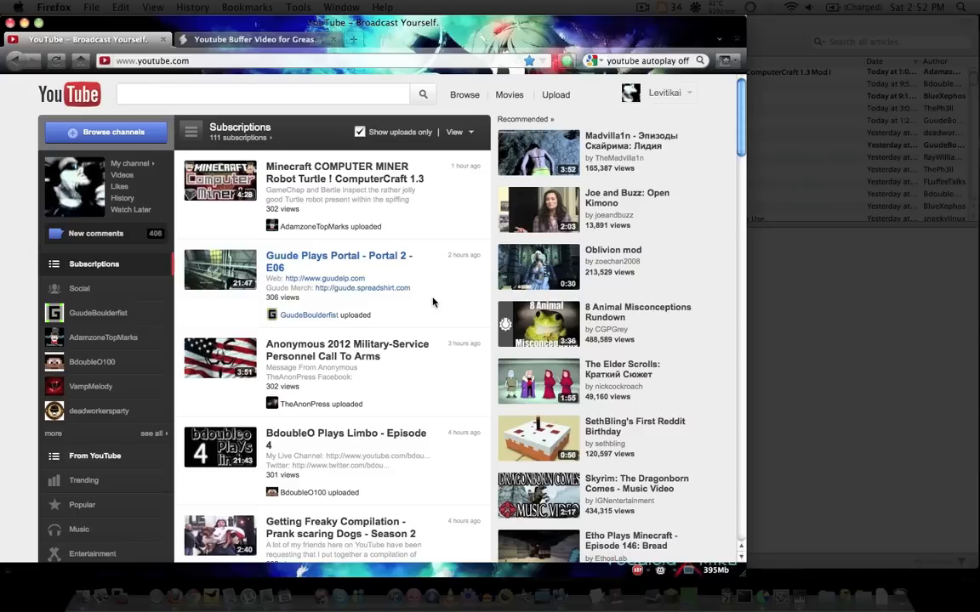
{"action": "scroll", "coordinate": [433, 301], "scroll_direction": "down", "scroll_amount": 5}
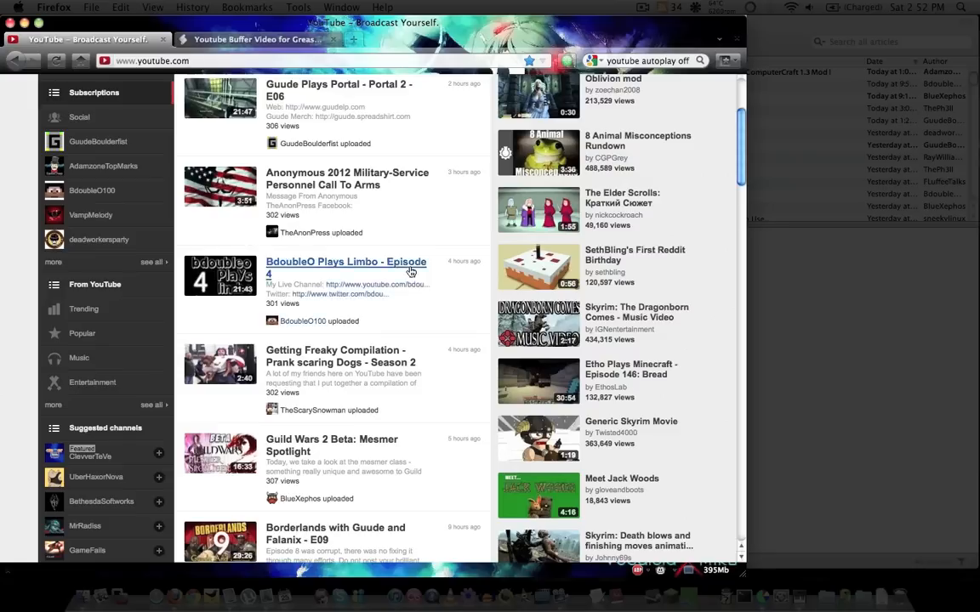
{"action": "scroll", "coordinate": [409, 271], "scroll_direction": "down", "scroll_amount": 6}
{"action": "scroll", "coordinate": [410, 270], "scroll_direction": "down", "scroll_amount": 6}
{"action": "scroll", "coordinate": [410, 270], "scroll_direction": "down", "scroll_amount": 6}
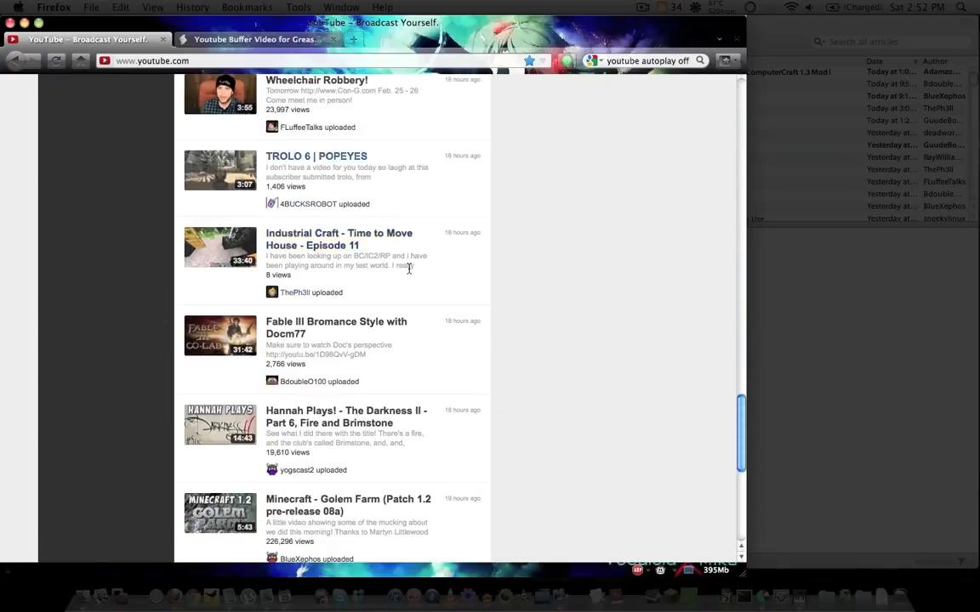
{"action": "scroll", "coordinate": [410, 270], "scroll_direction": "down", "scroll_amount": 5}
Load more subscription videos, then view the teamavolition and RayWilliamJohnson uploads feeds.
{"action": "left_click", "coordinate": [331, 422]}
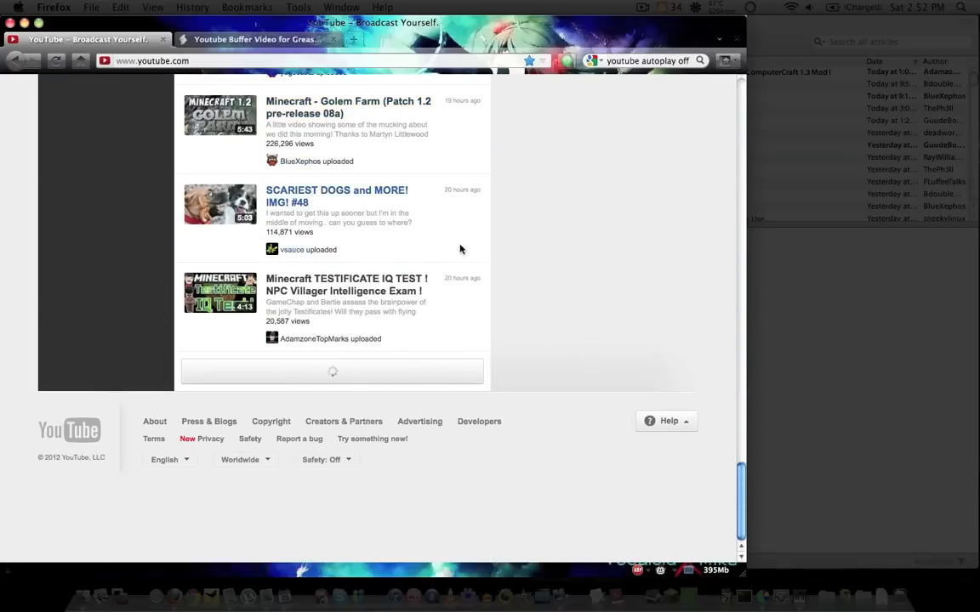
{"action": "scroll", "coordinate": [453, 247], "scroll_direction": "down", "scroll_amount": 5}
{"action": "scroll", "coordinate": [453, 247], "scroll_direction": "down", "scroll_amount": 5}
{"action": "scroll", "coordinate": [454, 246], "scroll_direction": "down", "scroll_amount": 5}
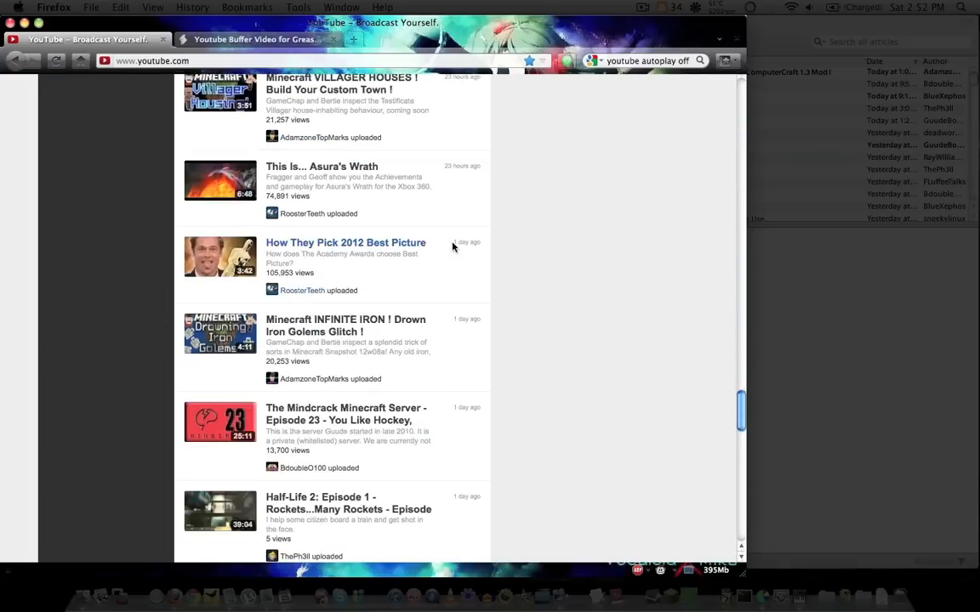
{"action": "scroll", "coordinate": [454, 247], "scroll_direction": "down", "scroll_amount": 5}
{"action": "scroll", "coordinate": [453, 247], "scroll_direction": "down", "scroll_amount": 5}
{"action": "scroll", "coordinate": [453, 247], "scroll_direction": "down", "scroll_amount": 5}
{"action": "scroll", "coordinate": [452, 247], "scroll_direction": "down", "scroll_amount": 5}
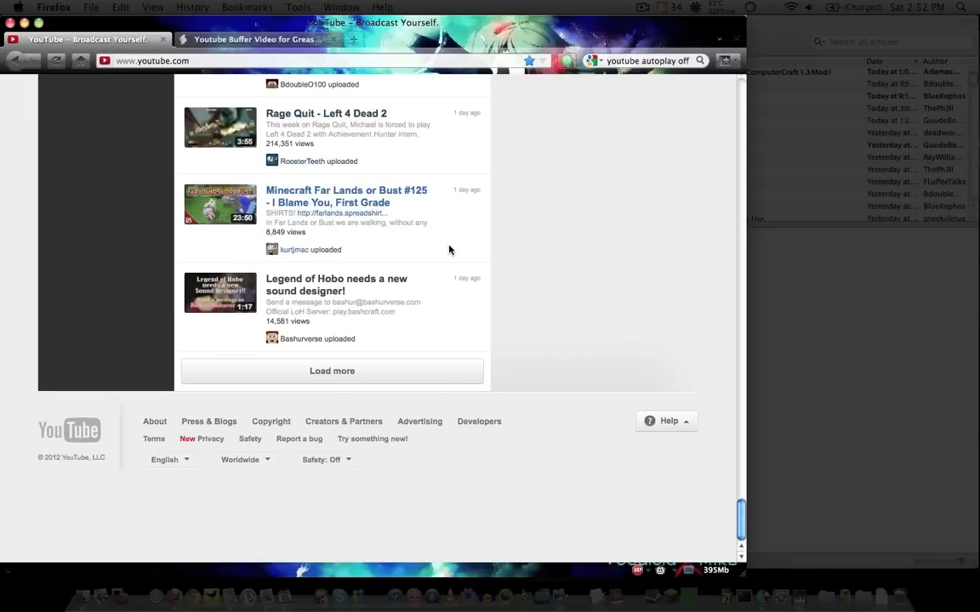
{"action": "left_click", "coordinate": [350, 369]}
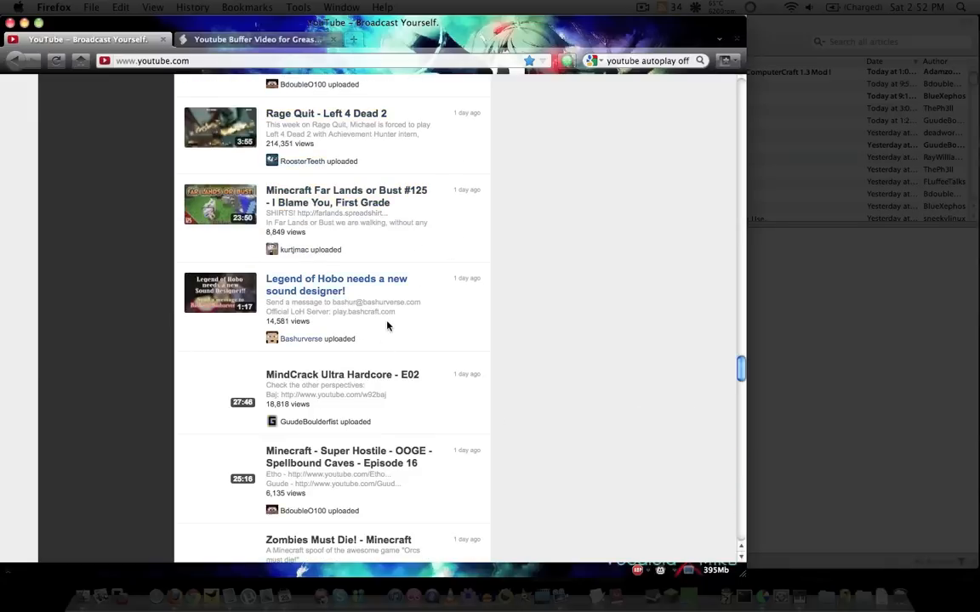
{"action": "scroll", "coordinate": [388, 326], "scroll_direction": "down", "scroll_amount": 5}
{"action": "scroll", "coordinate": [389, 326], "scroll_direction": "down", "scroll_amount": 5}
{"action": "scroll", "coordinate": [388, 325], "scroll_direction": "down", "scroll_amount": 3}
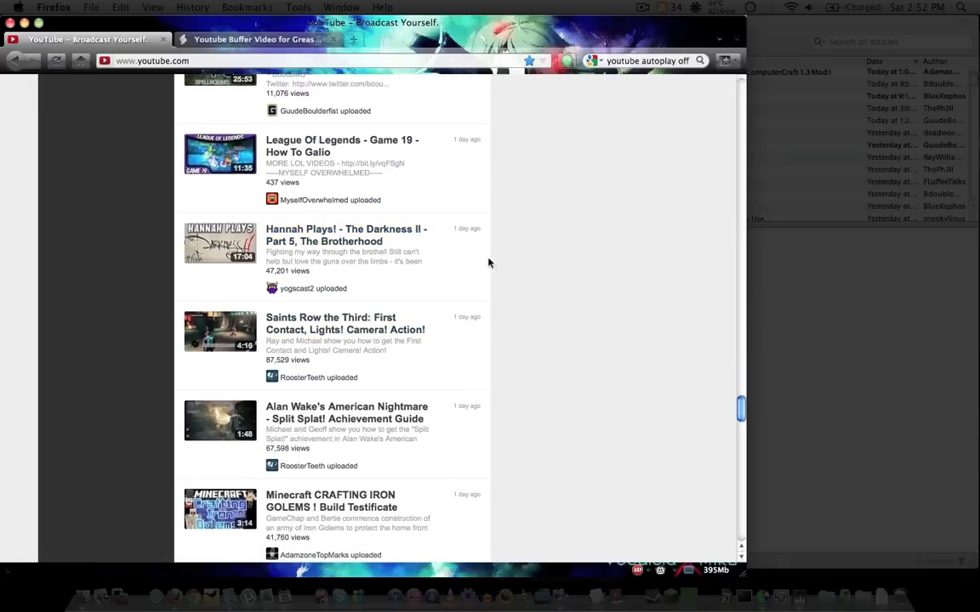
{"action": "scroll", "coordinate": [525, 274], "scroll_direction": "up", "scroll_amount": 5}
{"action": "scroll", "coordinate": [524, 273], "scroll_direction": "up", "scroll_amount": 5}
{"action": "scroll", "coordinate": [524, 274], "scroll_direction": "up", "scroll_amount": 5}
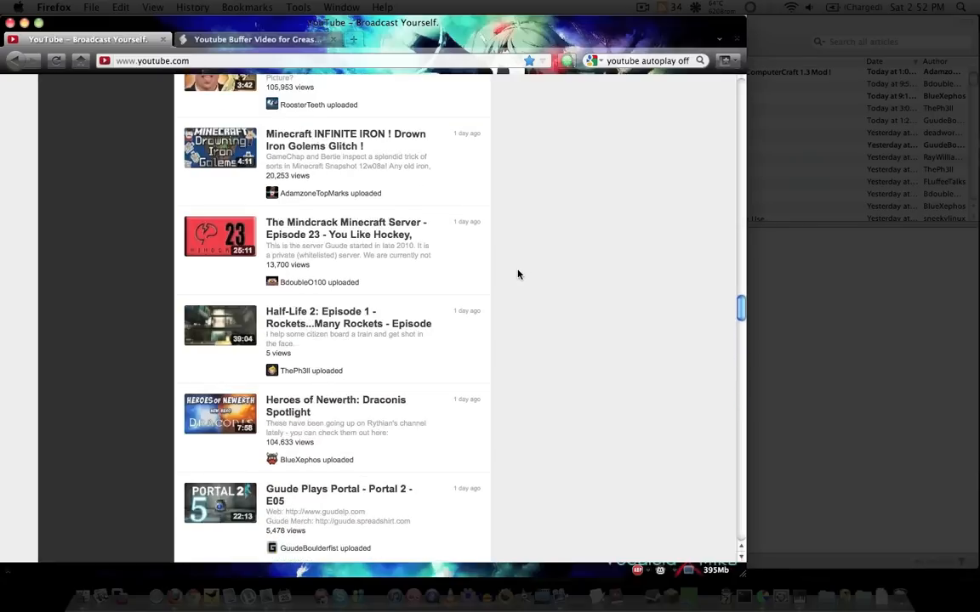
{"action": "scroll", "coordinate": [525, 274], "scroll_direction": "up", "scroll_amount": 5}
{"action": "scroll", "coordinate": [518, 274], "scroll_direction": "up", "scroll_amount": 5}
{"action": "scroll", "coordinate": [516, 274], "scroll_direction": "up", "scroll_amount": 5}
{"action": "scroll", "coordinate": [516, 274], "scroll_direction": "up", "scroll_amount": 5}
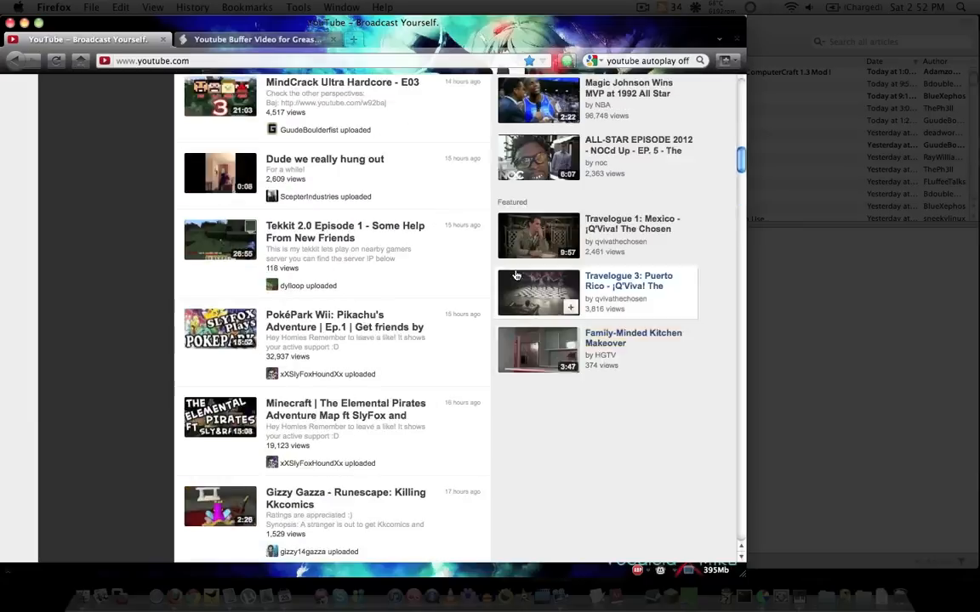
{"action": "scroll", "coordinate": [516, 274], "scroll_direction": "up", "scroll_amount": 5}
{"action": "scroll", "coordinate": [510, 289], "scroll_direction": "up", "scroll_amount": 3}
{"action": "scroll", "coordinate": [507, 299], "scroll_direction": "up", "scroll_amount": 5}
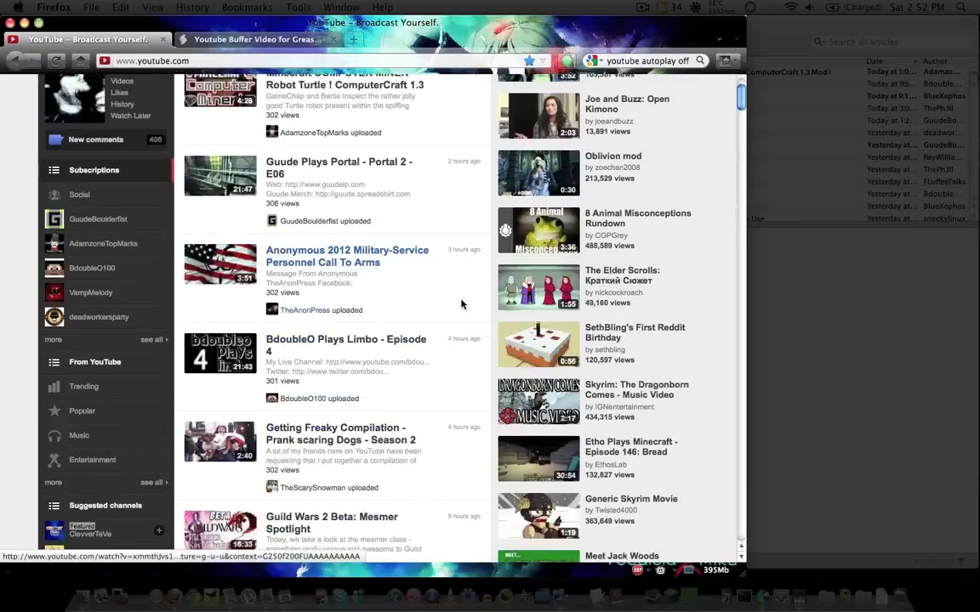
{"action": "scroll", "coordinate": [468, 300], "scroll_direction": "up", "scroll_amount": 5}
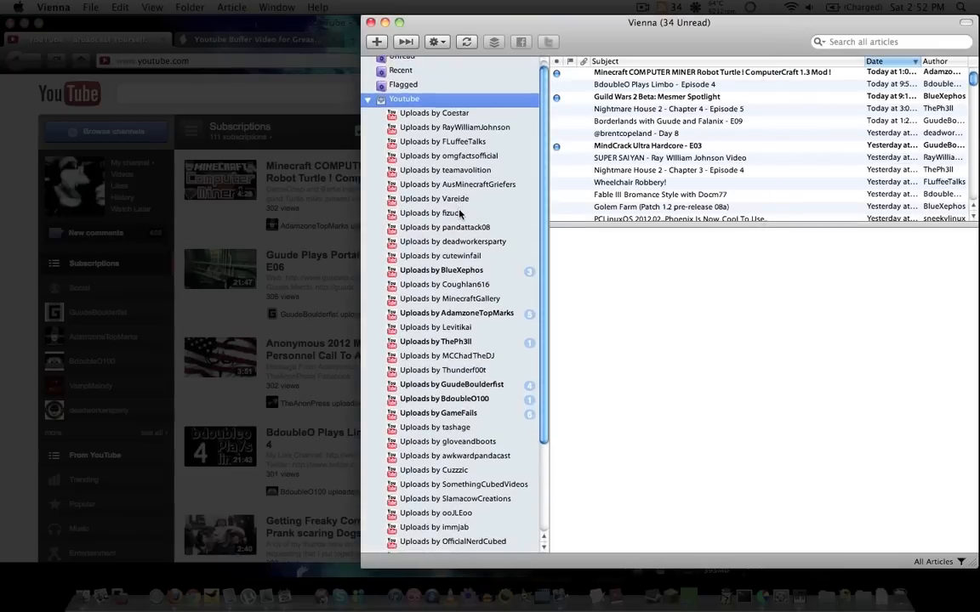
{"action": "scroll", "coordinate": [456, 224], "scroll_direction": "down", "scroll_amount": 4}
{"action": "scroll", "coordinate": [457, 223], "scroll_direction": "down", "scroll_amount": 1}
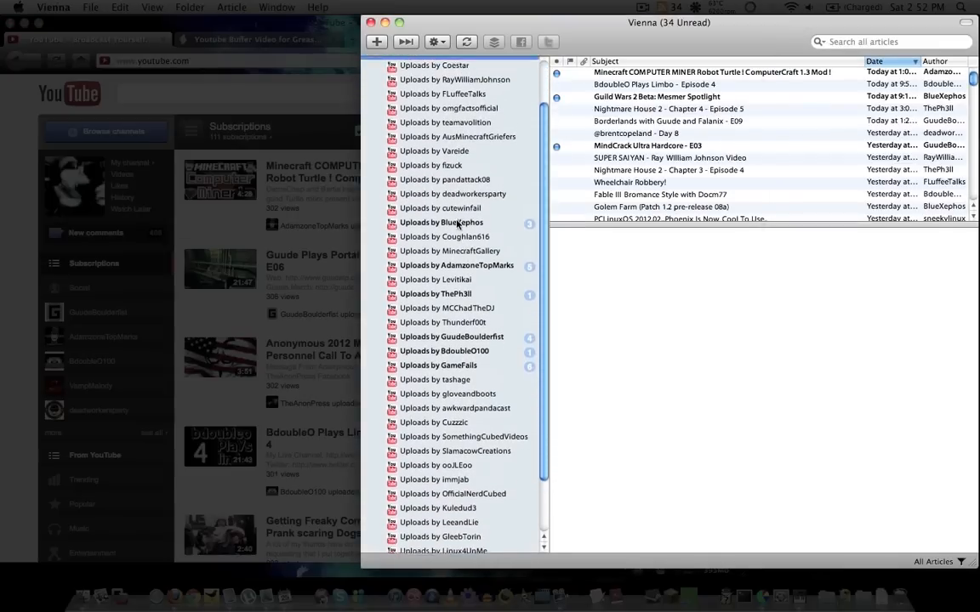
{"action": "scroll", "coordinate": [457, 223], "scroll_direction": "up", "scroll_amount": 3}
{"action": "scroll", "coordinate": [457, 224], "scroll_direction": "up", "scroll_amount": 1}
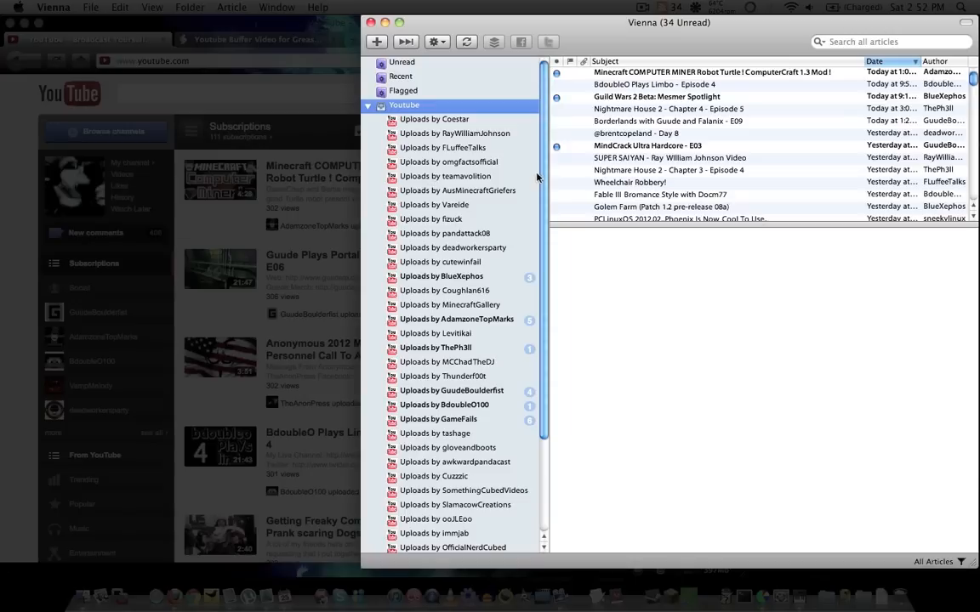
{"action": "scroll", "coordinate": [476, 179], "scroll_direction": "down", "scroll_amount": 3}
{"action": "scroll", "coordinate": [542, 201], "scroll_direction": "down", "scroll_amount": 1}
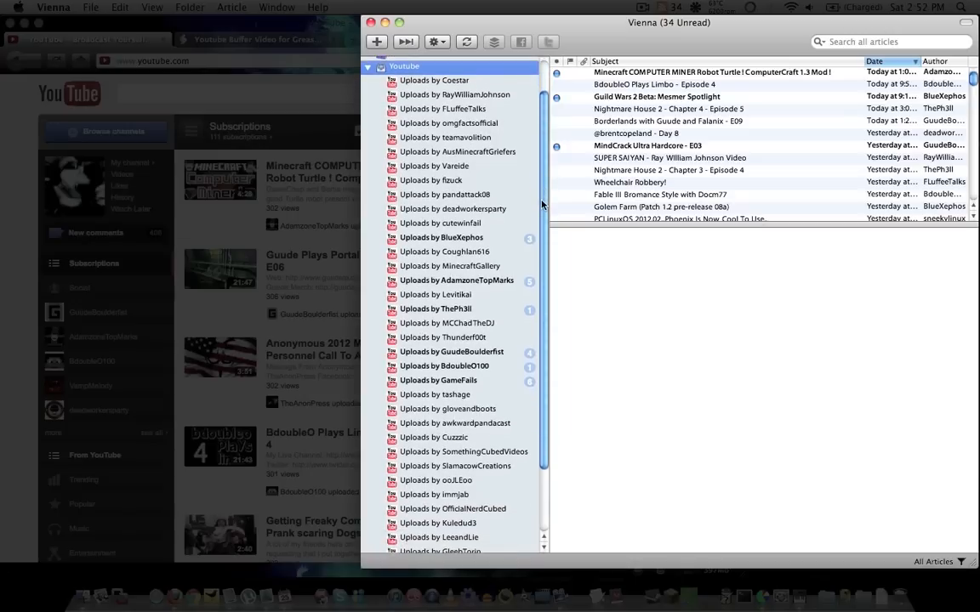
{"action": "scroll", "coordinate": [541, 204], "scroll_direction": "up", "scroll_amount": 3}
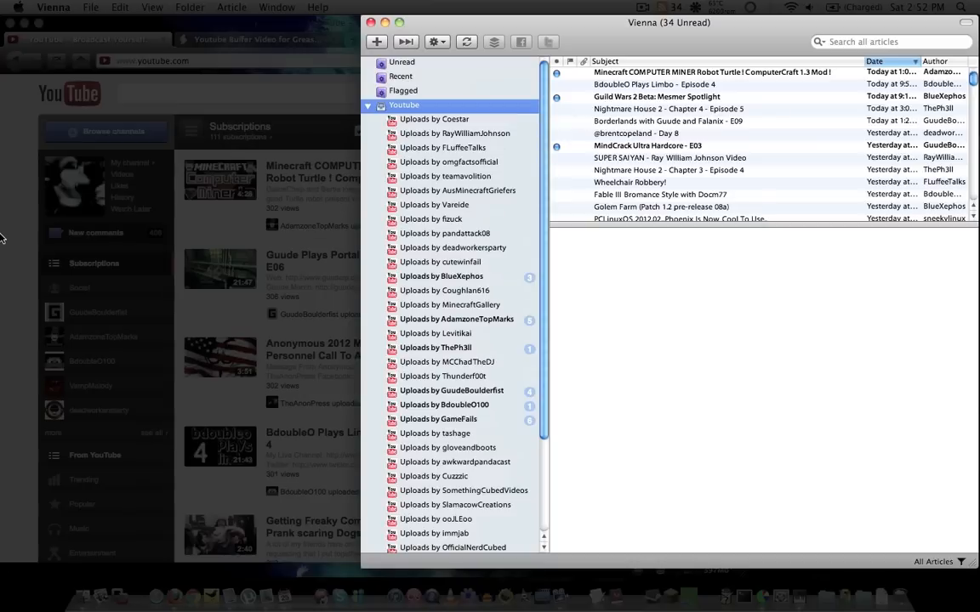
{"action": "left_click", "coordinate": [472, 175]}
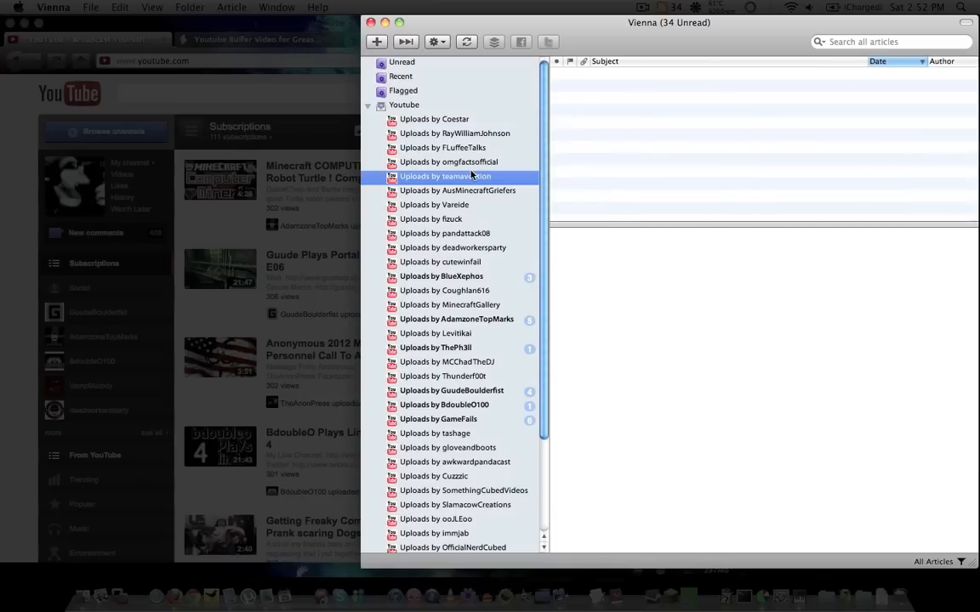
{"action": "left_click", "coordinate": [460, 135]}
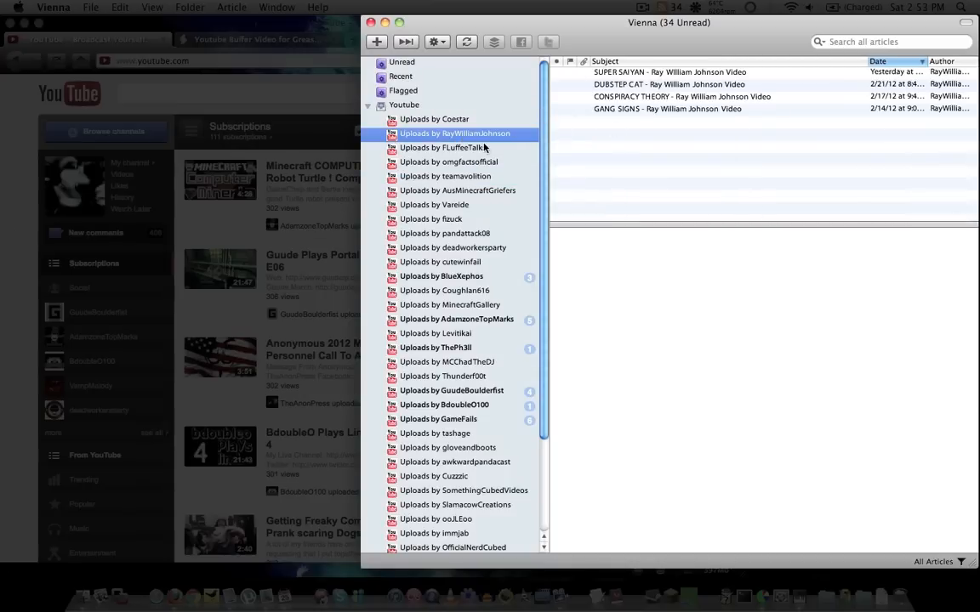
Inspect the RayWilliamJohnson feed address in its editor, cancel without changes, and select the Coestar feed.
{"action": "right_click", "coordinate": [487, 136]}
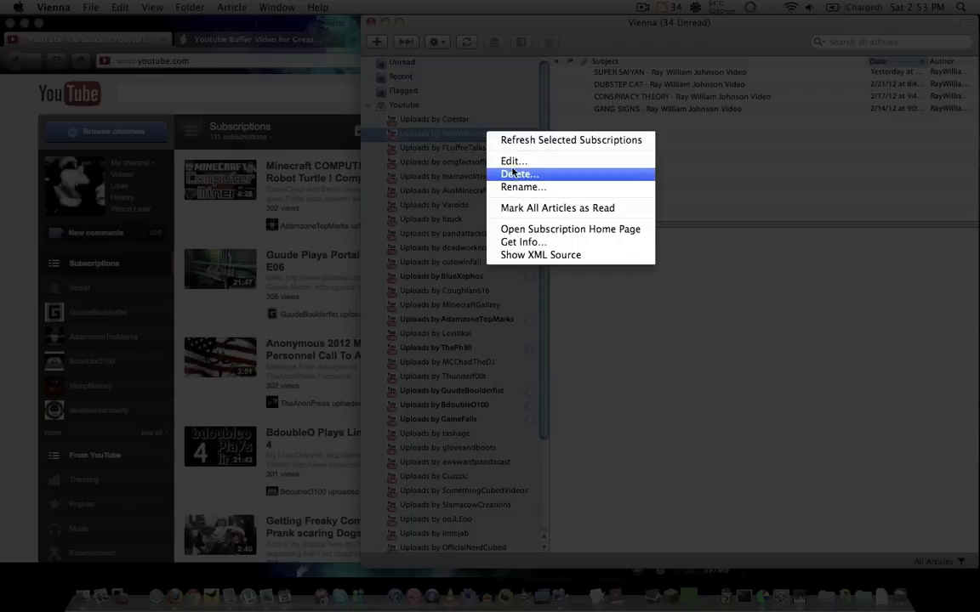
{"action": "left_click", "coordinate": [512, 163]}
{"action": "left_click", "coordinate": [671, 113]}
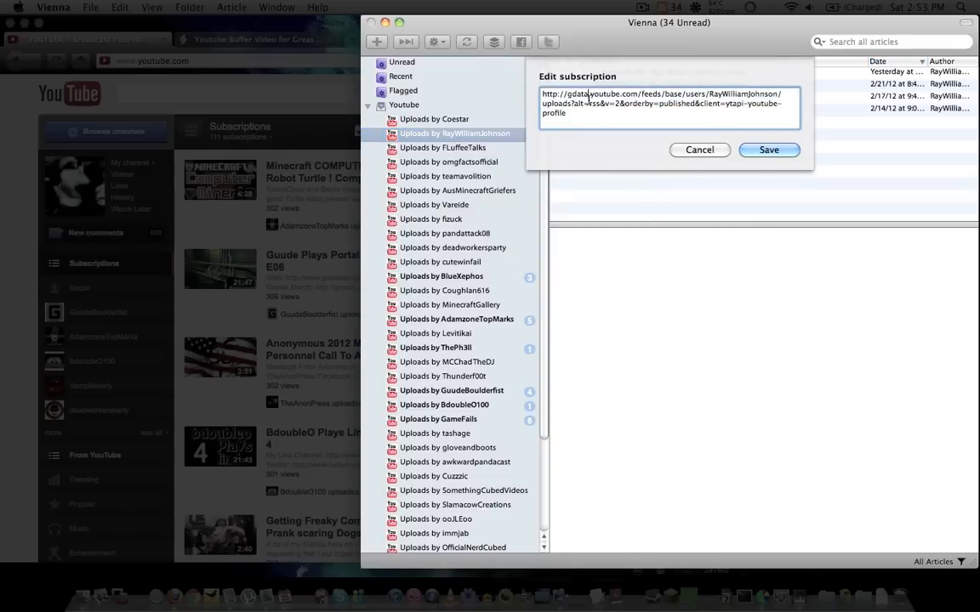
{"action": "triple_click", "coordinate": [671, 114]}
{"action": "left_click", "coordinate": [699, 149]}
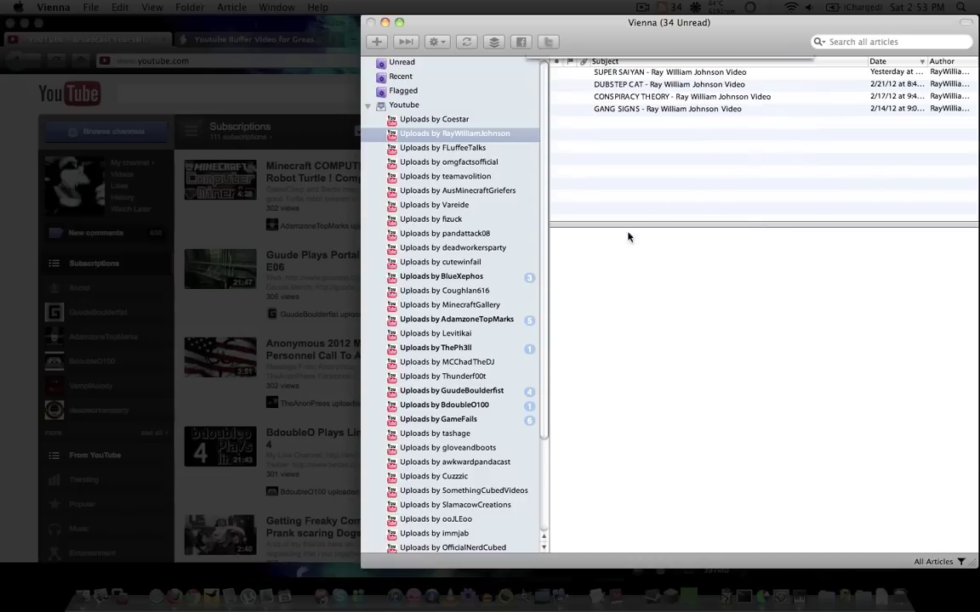
{"action": "left_click", "coordinate": [439, 120]}
{"action": "left_click", "coordinate": [2, 165]}
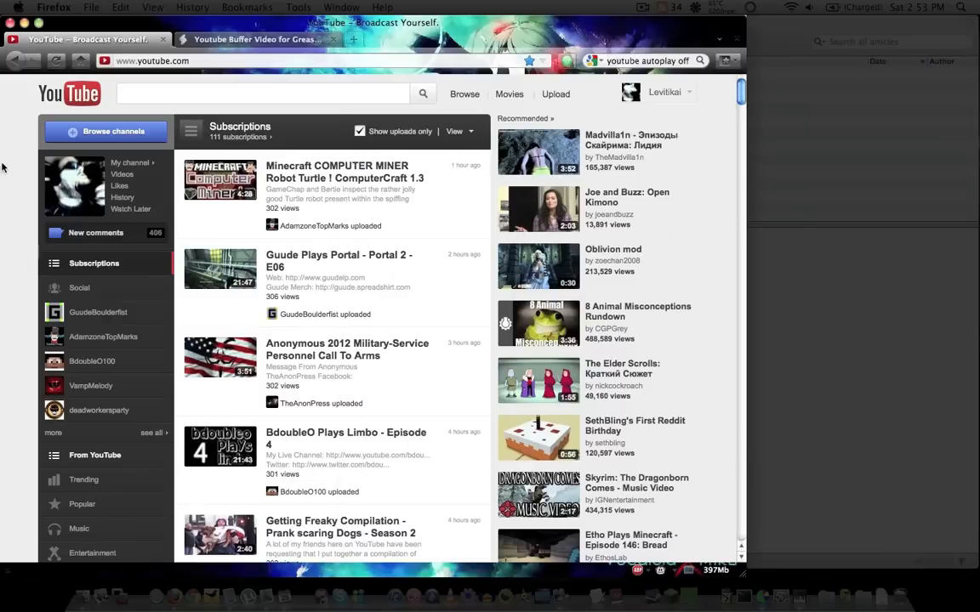
{"action": "left_click", "coordinate": [664, 94]}
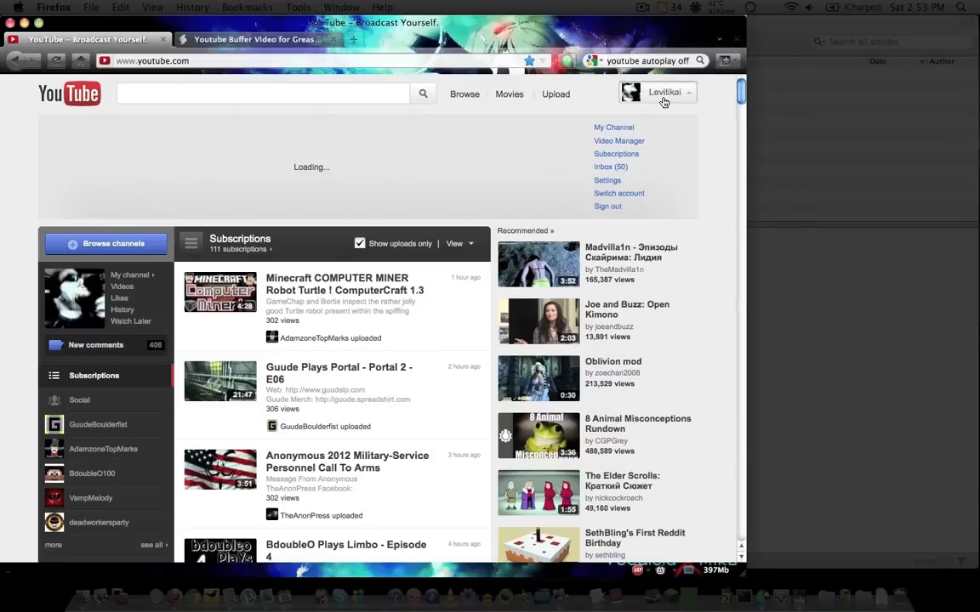
{"action": "left_click", "coordinate": [614, 127]}
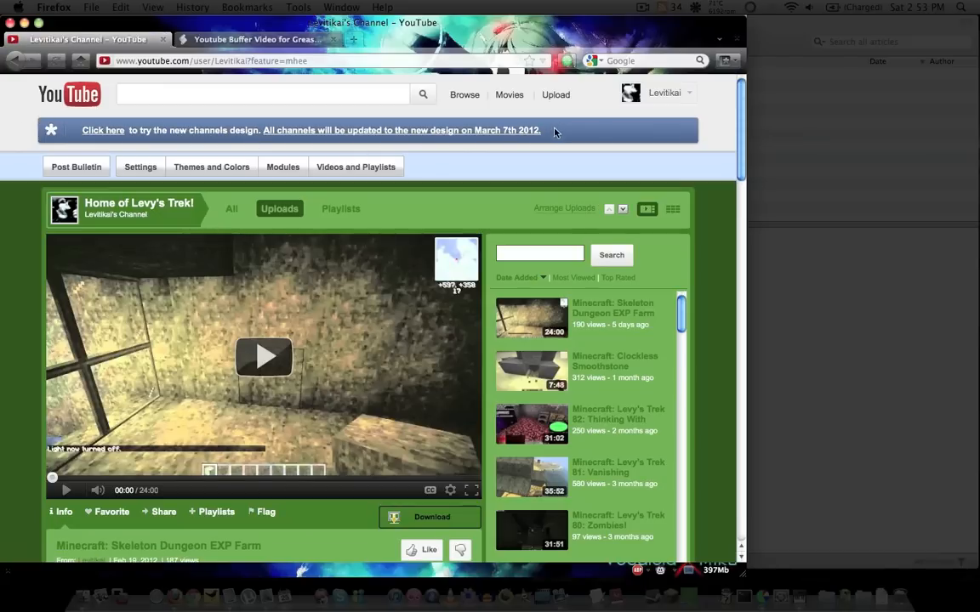
{"action": "left_click_drag", "start_coordinate": [544, 130], "coordinate": [262, 137]}
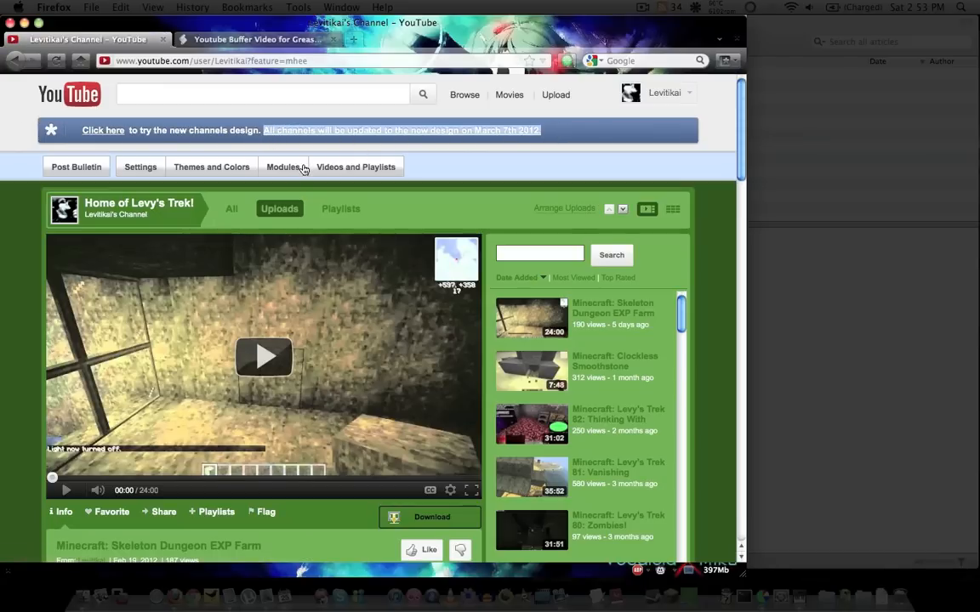
{"action": "left_click", "coordinate": [509, 138]}
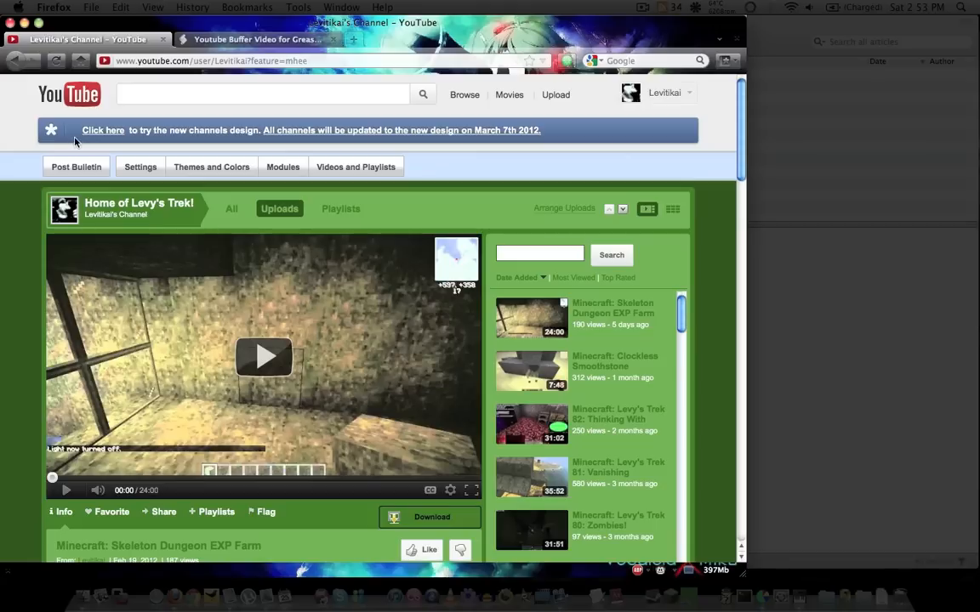
{"action": "scroll", "coordinate": [25, 145], "scroll_direction": "down", "scroll_amount": 3}
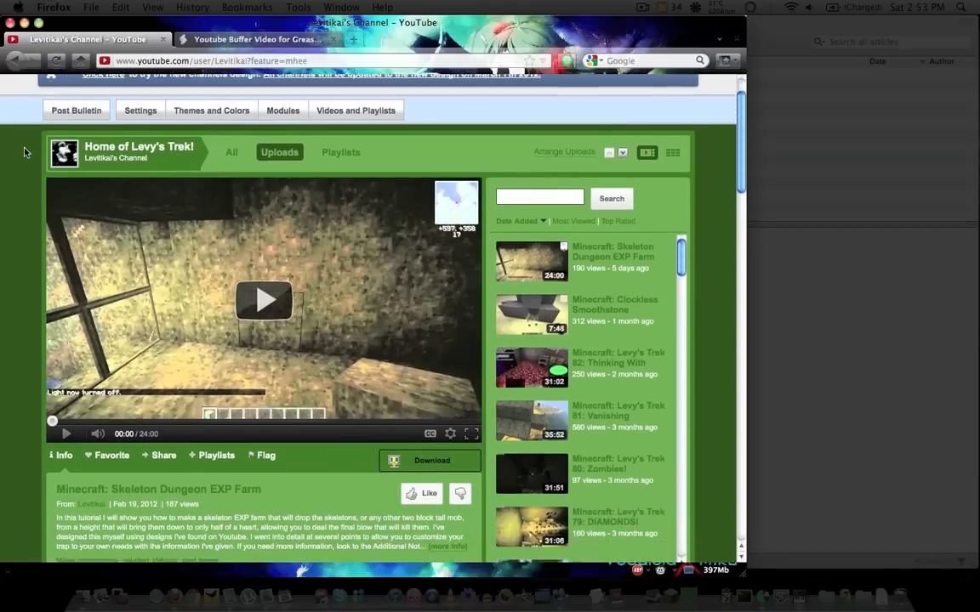
{"action": "scroll", "coordinate": [24, 151], "scroll_direction": "down", "scroll_amount": 4}
{"action": "scroll", "coordinate": [24, 151], "scroll_direction": "down", "scroll_amount": 4}
{"action": "scroll", "coordinate": [24, 152], "scroll_direction": "down", "scroll_amount": 2}
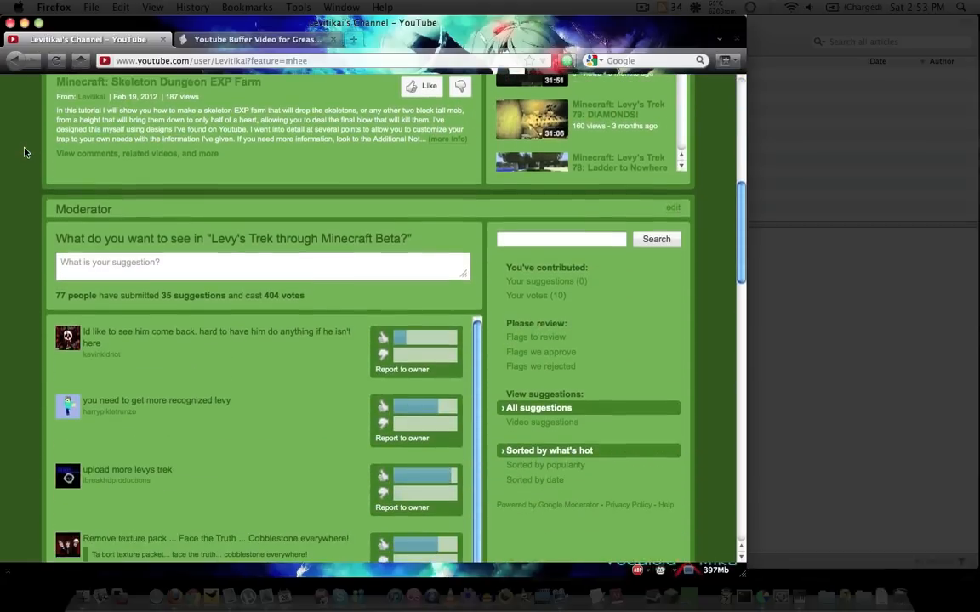
{"action": "scroll", "coordinate": [24, 152], "scroll_direction": "up", "scroll_amount": 2}
{"action": "scroll", "coordinate": [24, 151], "scroll_direction": "up", "scroll_amount": 4}
{"action": "scroll", "coordinate": [24, 152], "scroll_direction": "up", "scroll_amount": 3}
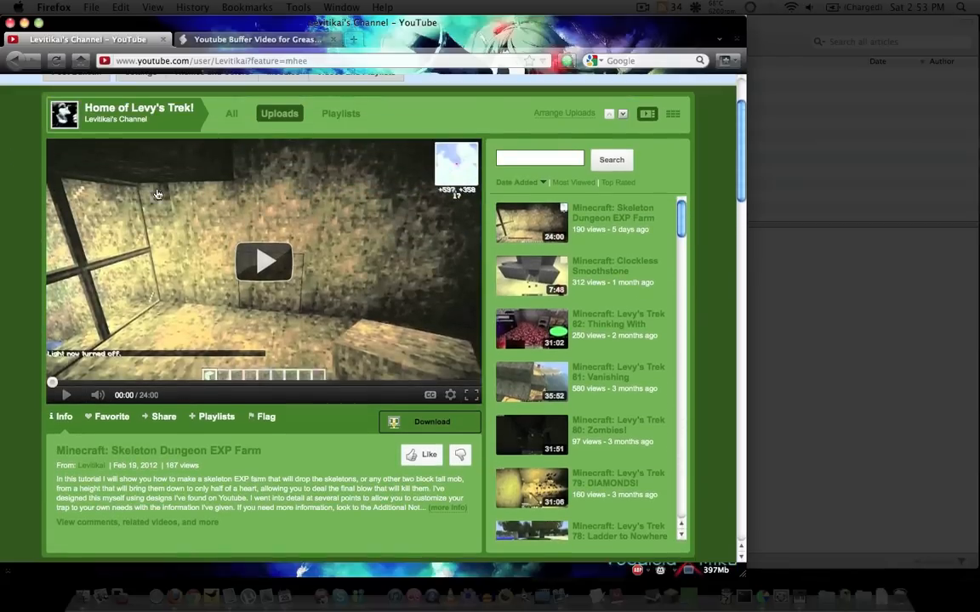
{"action": "scroll", "coordinate": [595, 340], "scroll_direction": "down", "scroll_amount": 4}
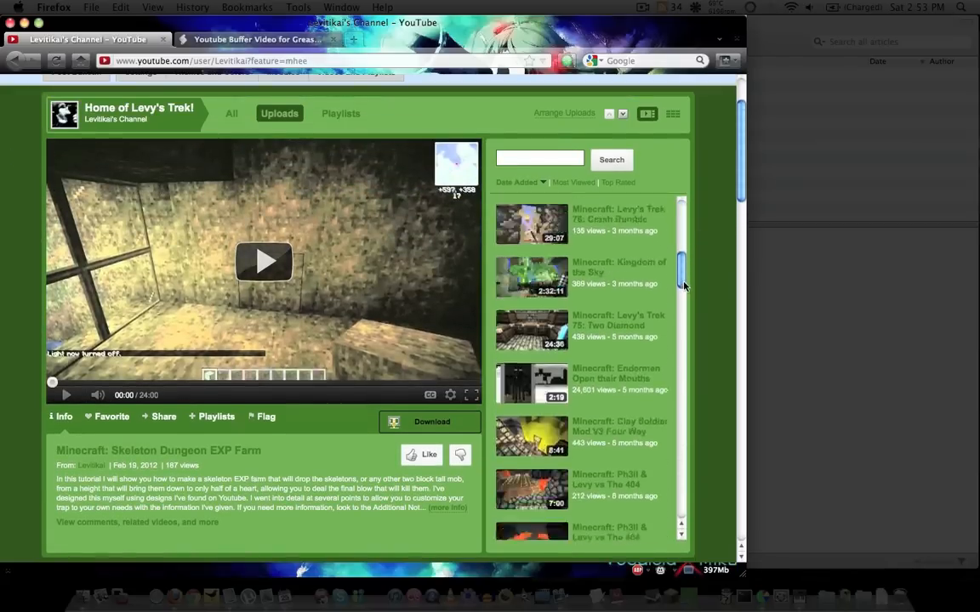
{"action": "scroll", "coordinate": [596, 340], "scroll_direction": "up", "scroll_amount": 4}
{"action": "scroll", "coordinate": [631, 152], "scroll_direction": "up", "scroll_amount": 4}
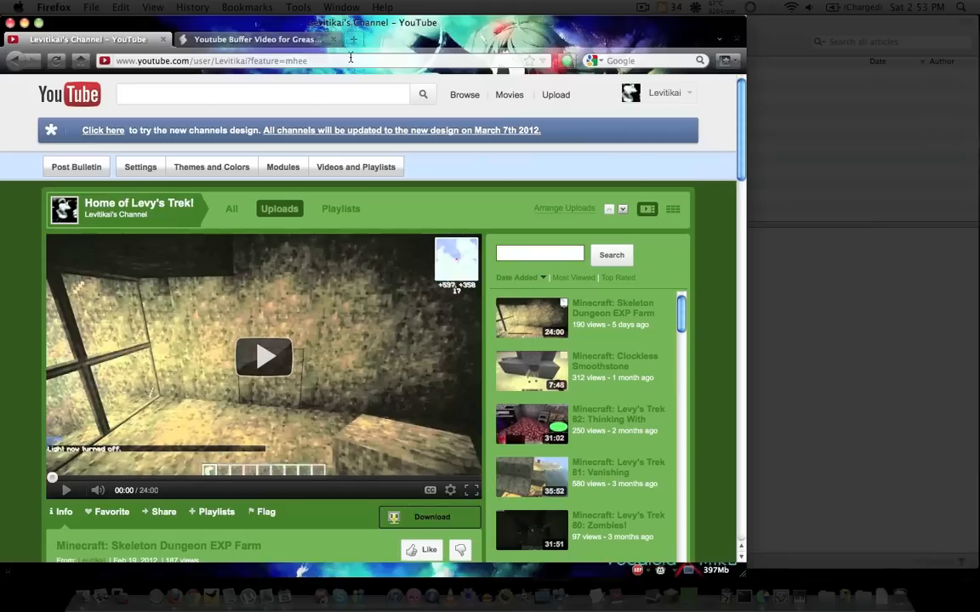
{"action": "left_click", "coordinate": [244, 9]}
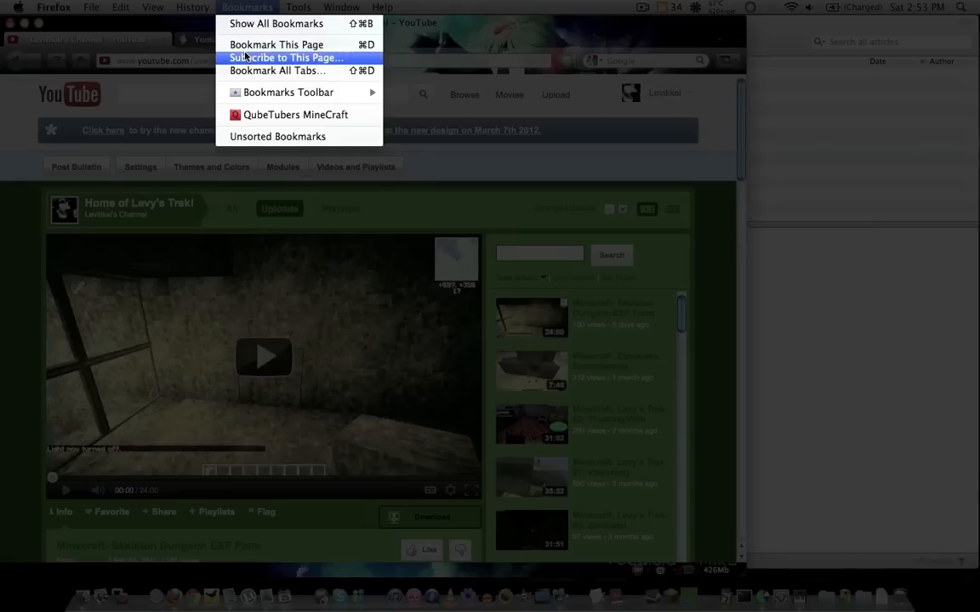
{"action": "left_click", "coordinate": [244, 57]}
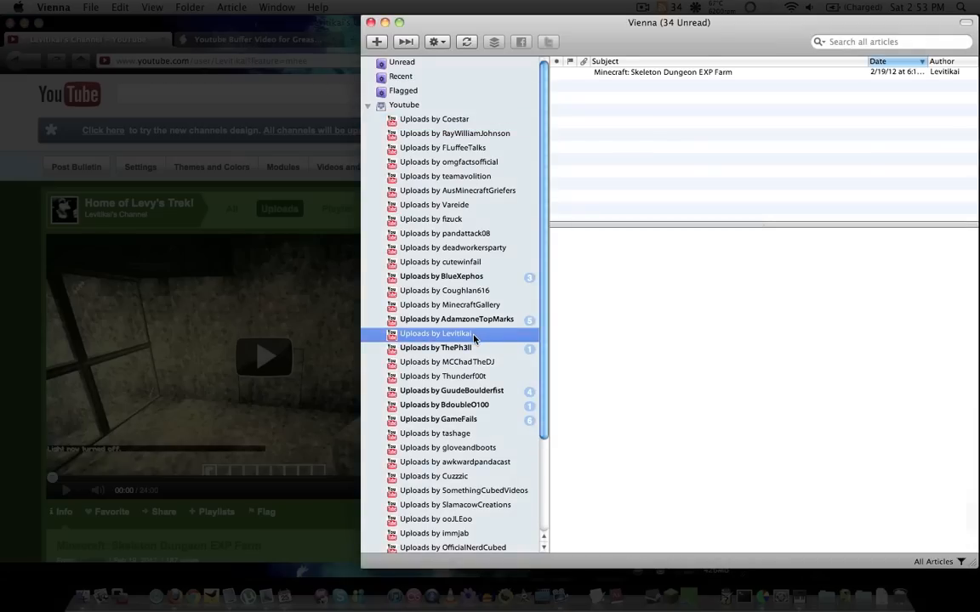
{"action": "scroll", "coordinate": [543, 315], "scroll_direction": "down", "scroll_amount": 3}
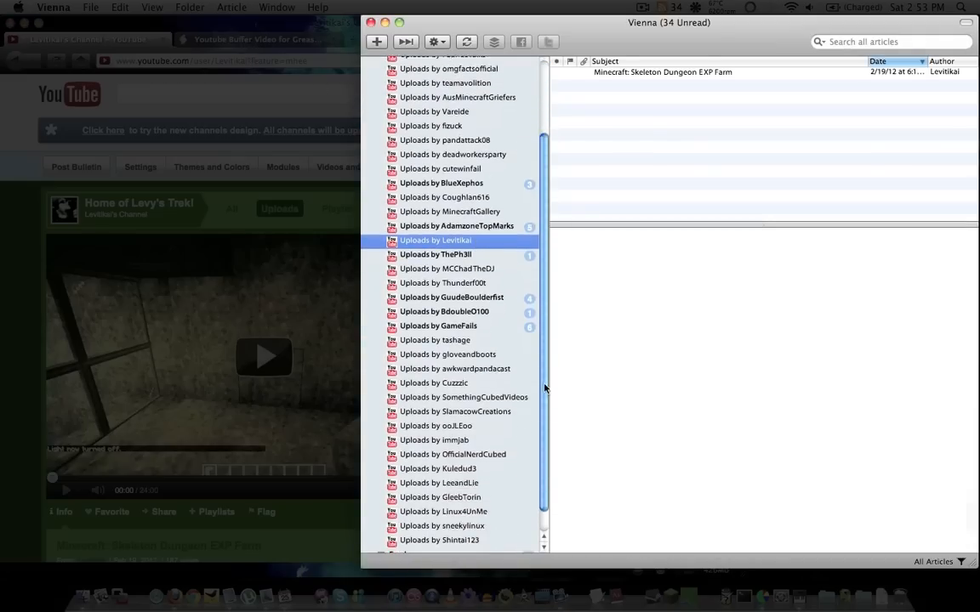
{"action": "scroll", "coordinate": [542, 315], "scroll_direction": "up", "scroll_amount": 3}
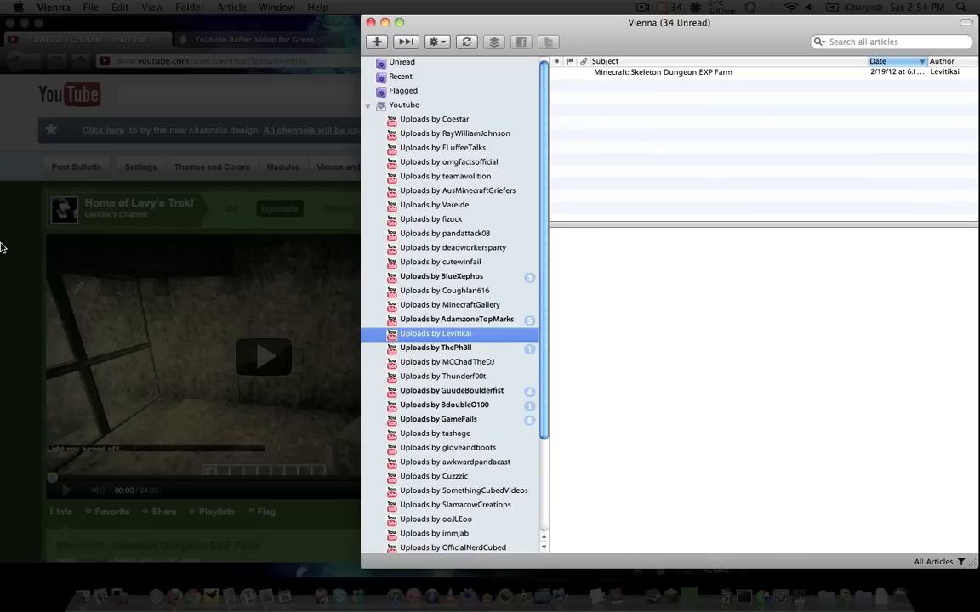
{"action": "right_click", "coordinate": [459, 333]}
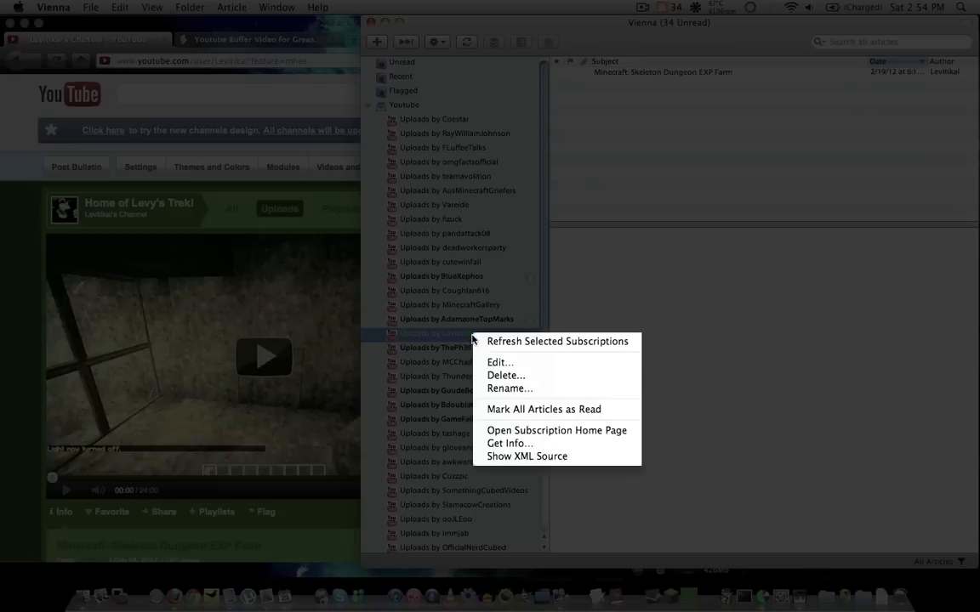
{"action": "left_click", "coordinate": [497, 361]}
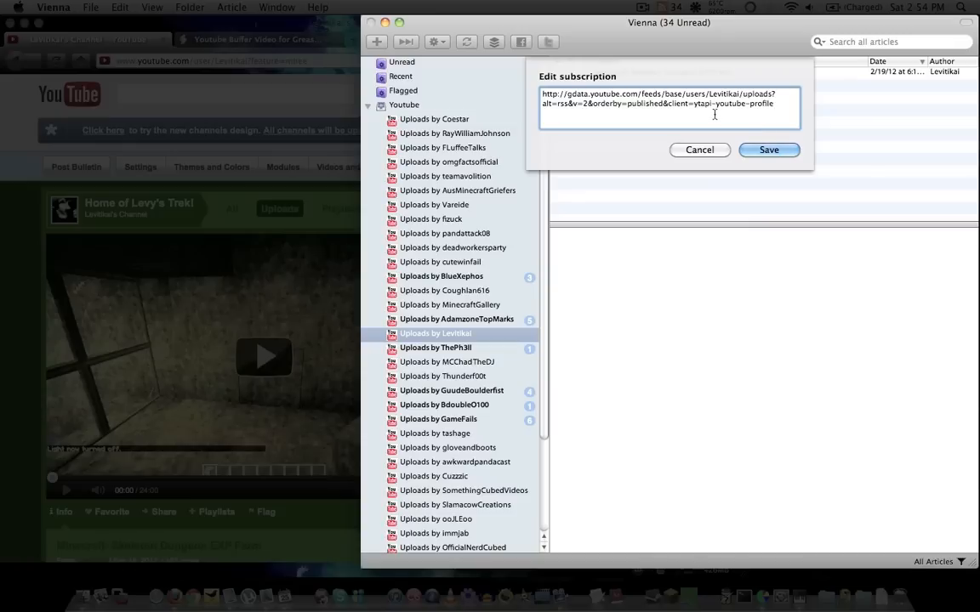
{"action": "left_click", "coordinate": [769, 151]}
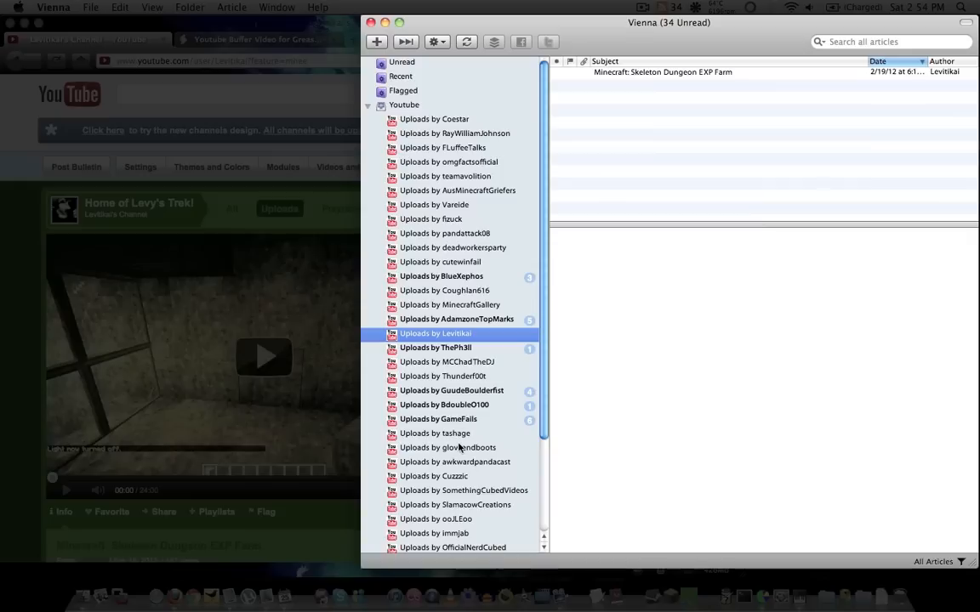
{"action": "scroll", "coordinate": [459, 409], "scroll_direction": "down", "scroll_amount": 5}
{"action": "scroll", "coordinate": [459, 425], "scroll_direction": "down", "scroll_amount": 5}
{"action": "scroll", "coordinate": [460, 437], "scroll_direction": "down", "scroll_amount": 1}
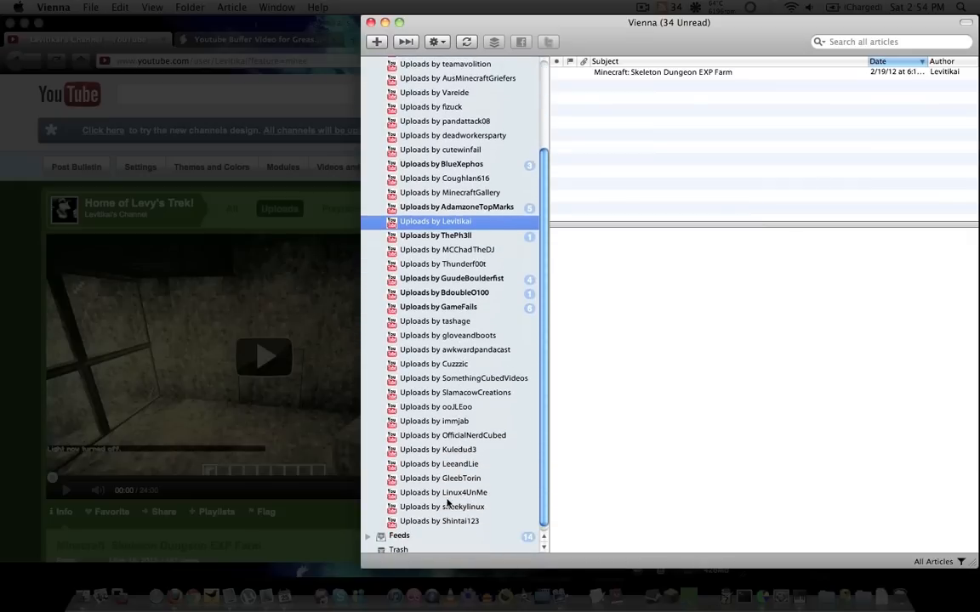
{"action": "scroll", "coordinate": [440, 255], "scroll_direction": "up", "scroll_amount": 2}
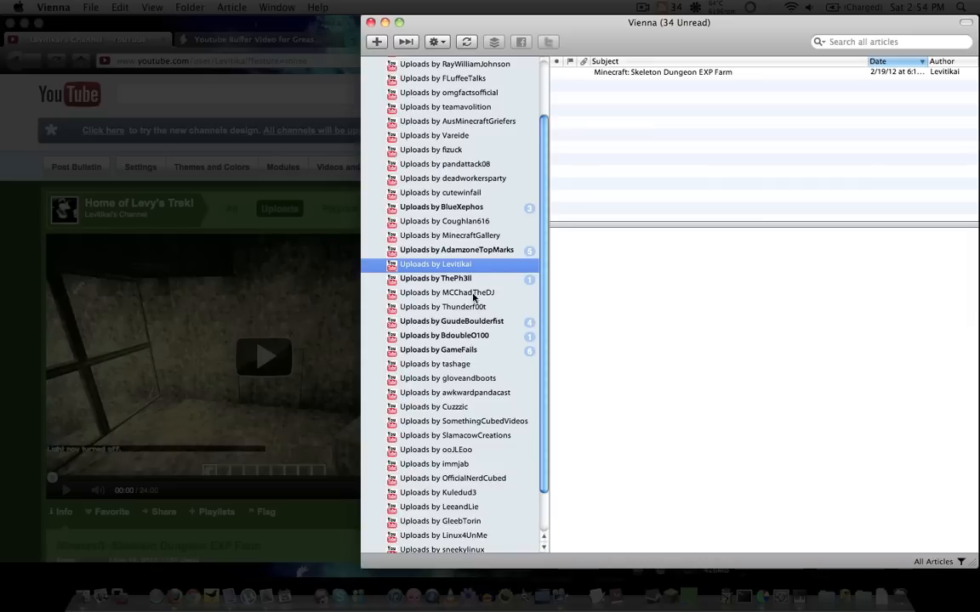
View the ThePh3ll, GuudeBoulderfist and BdoubleO100 feeds, then the combined YouTube folder.
{"action": "left_click", "coordinate": [434, 278]}
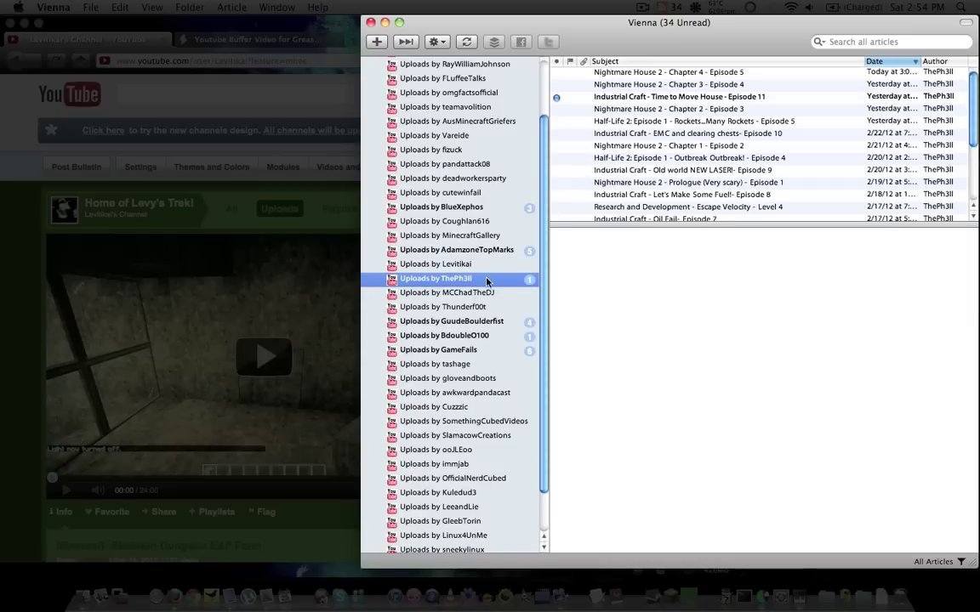
{"action": "left_click", "coordinate": [468, 321]}
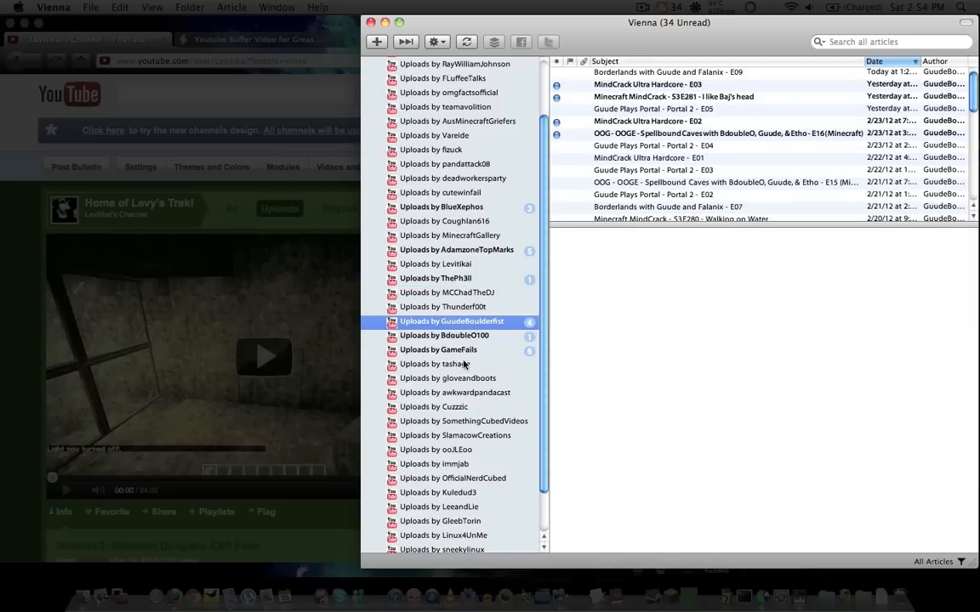
{"action": "left_click", "coordinate": [457, 336]}
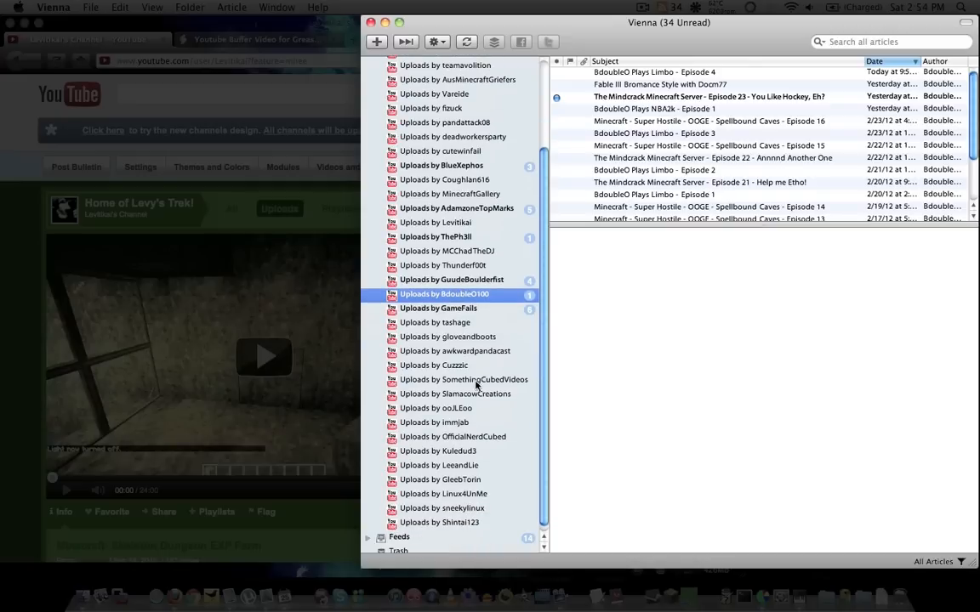
{"action": "scroll", "coordinate": [460, 327], "scroll_direction": "up", "scroll_amount": 1}
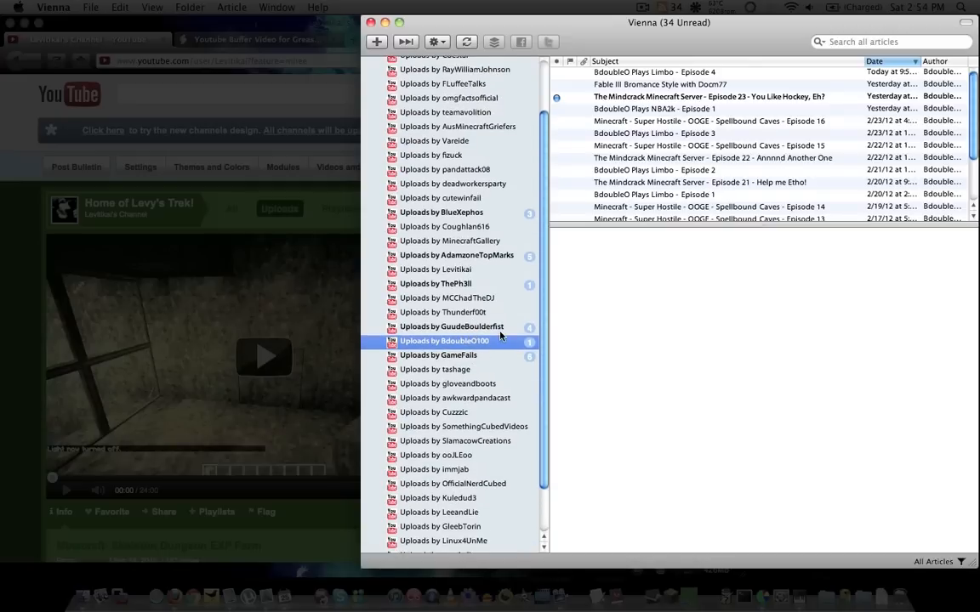
{"action": "left_click", "coordinate": [463, 326]}
{"action": "scroll", "coordinate": [680, 127], "scroll_direction": "down", "scroll_amount": 3}
{"action": "scroll", "coordinate": [680, 113], "scroll_direction": "up", "scroll_amount": 3}
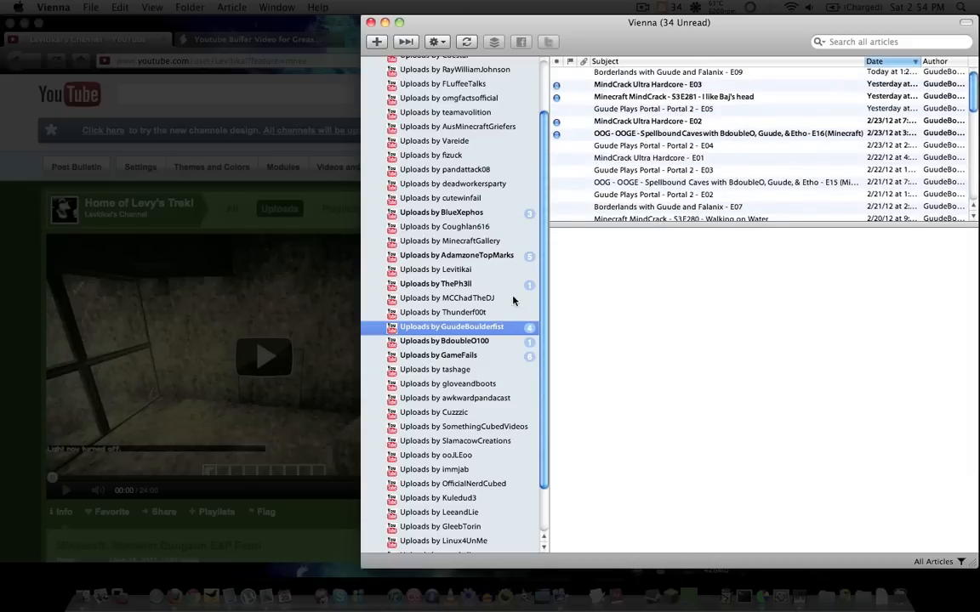
{"action": "scroll", "coordinate": [483, 316], "scroll_direction": "up", "scroll_amount": 3}
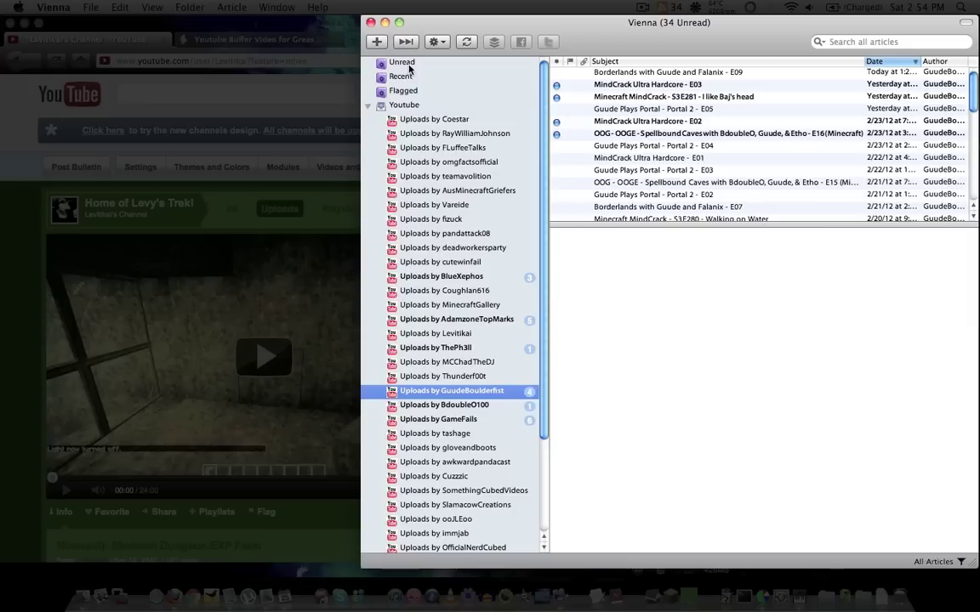
{"action": "left_click", "coordinate": [403, 105]}
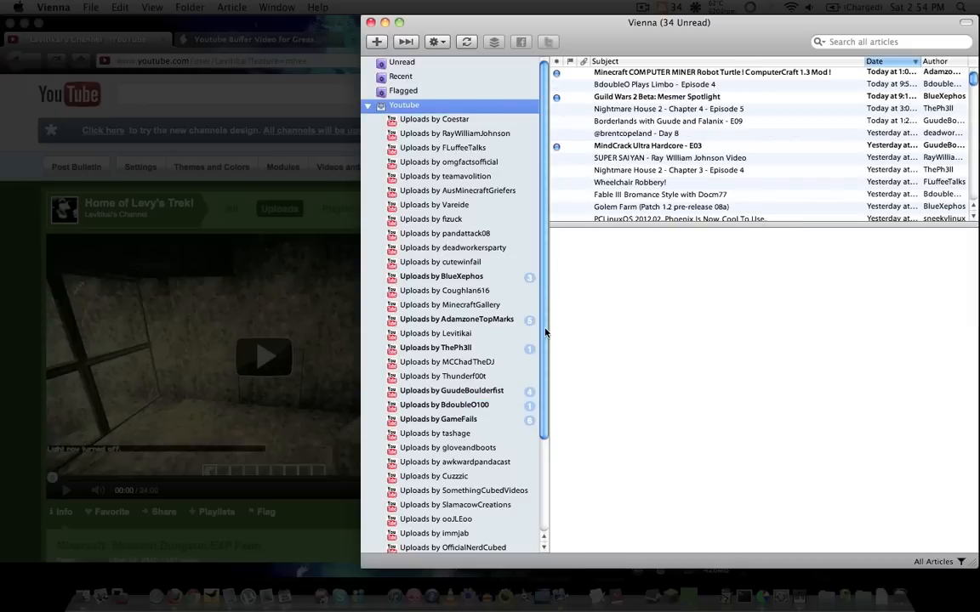
{"action": "scroll", "coordinate": [489, 362], "scroll_direction": "down", "scroll_amount": 5}
{"action": "scroll", "coordinate": [510, 408], "scroll_direction": "down", "scroll_amount": 3}
{"action": "scroll", "coordinate": [540, 400], "scroll_direction": "up", "scroll_amount": 2}
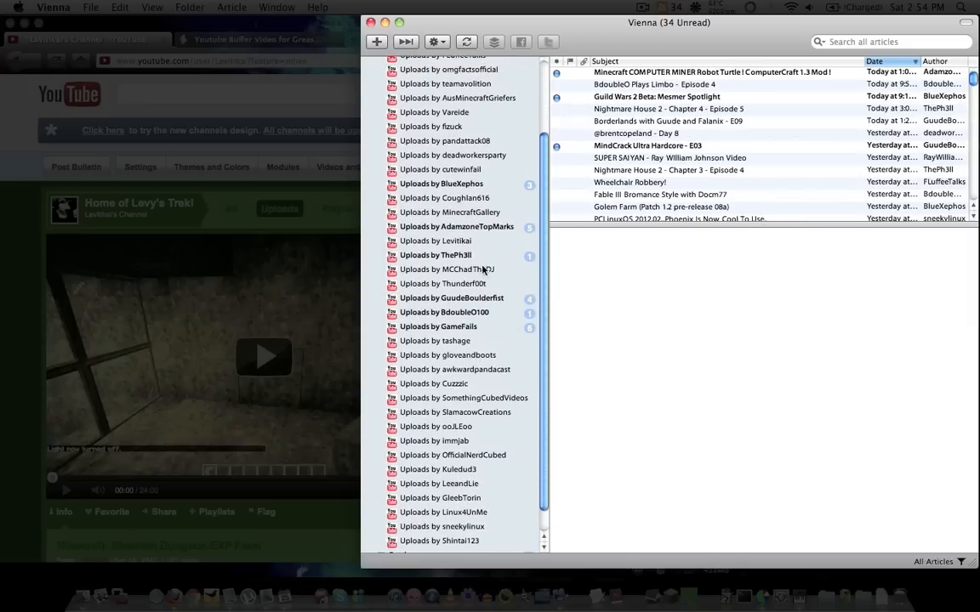
Read the newest AdamzoneTopMarks video entry and open its channel page in Firefox.
{"action": "left_click", "coordinate": [479, 230]}
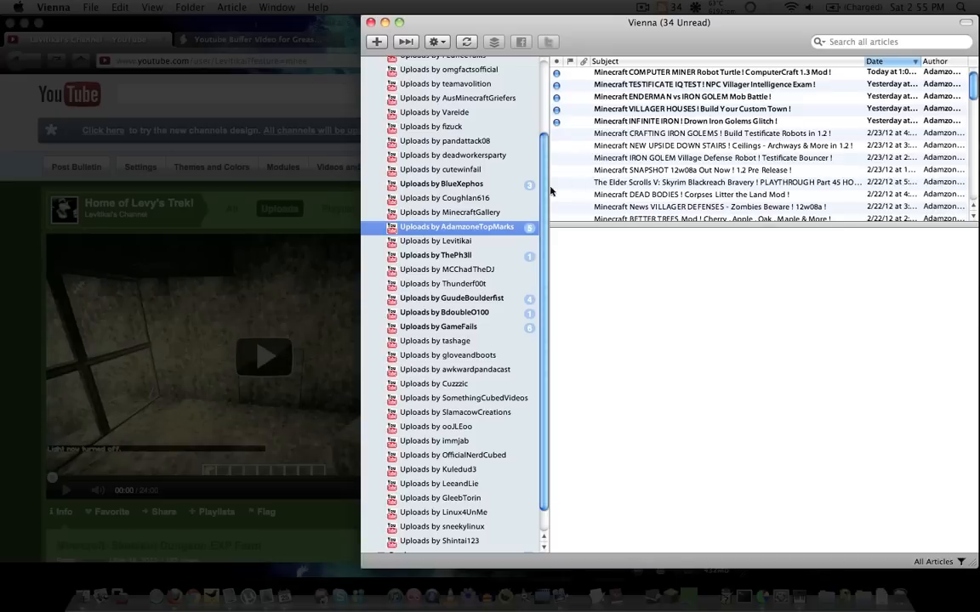
{"action": "scroll", "coordinate": [513, 255], "scroll_direction": "up", "scroll_amount": 5}
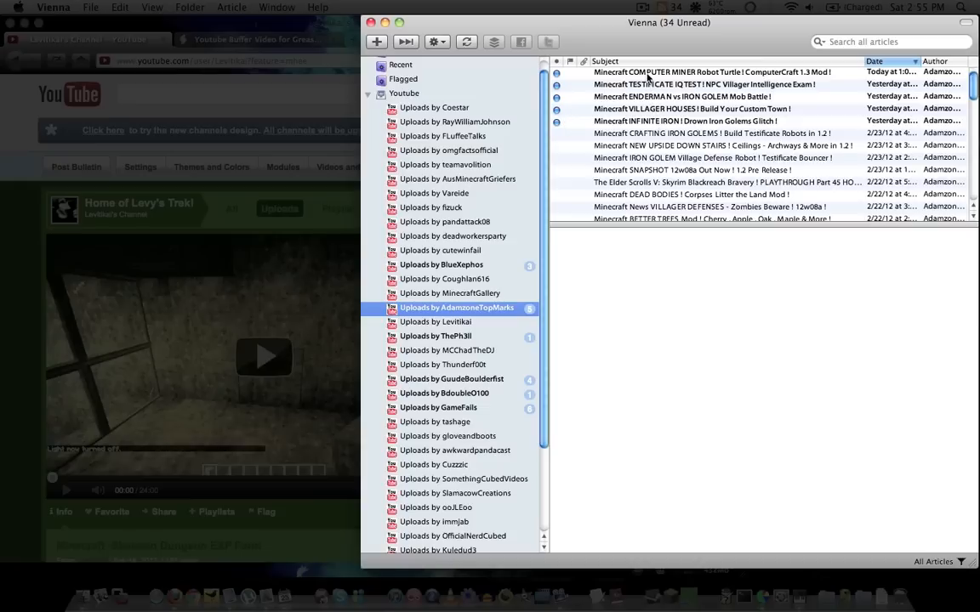
{"action": "left_click", "coordinate": [586, 71]}
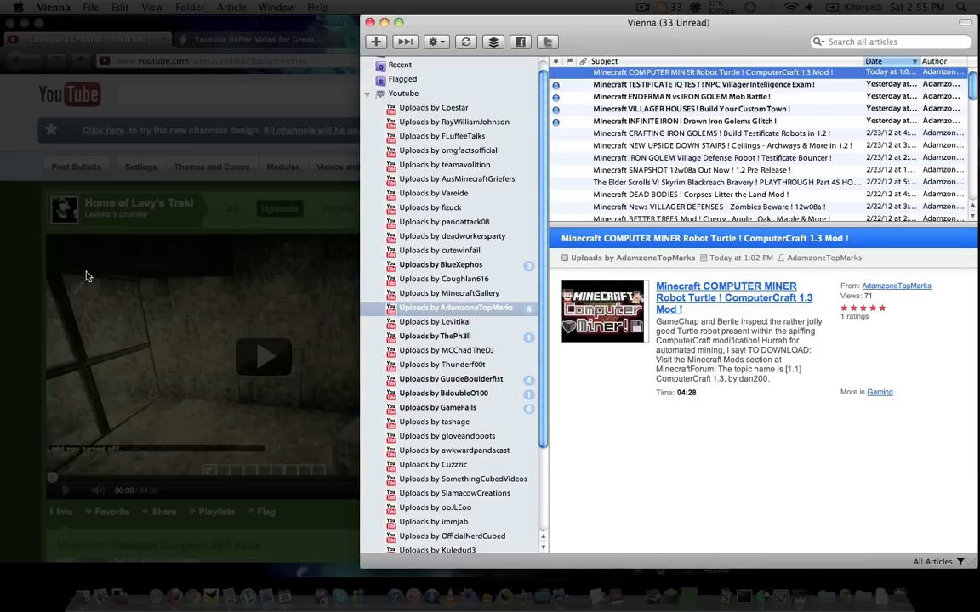
{"action": "left_click", "coordinate": [17, 252]}
{"action": "left_click", "coordinate": [808, 341]}
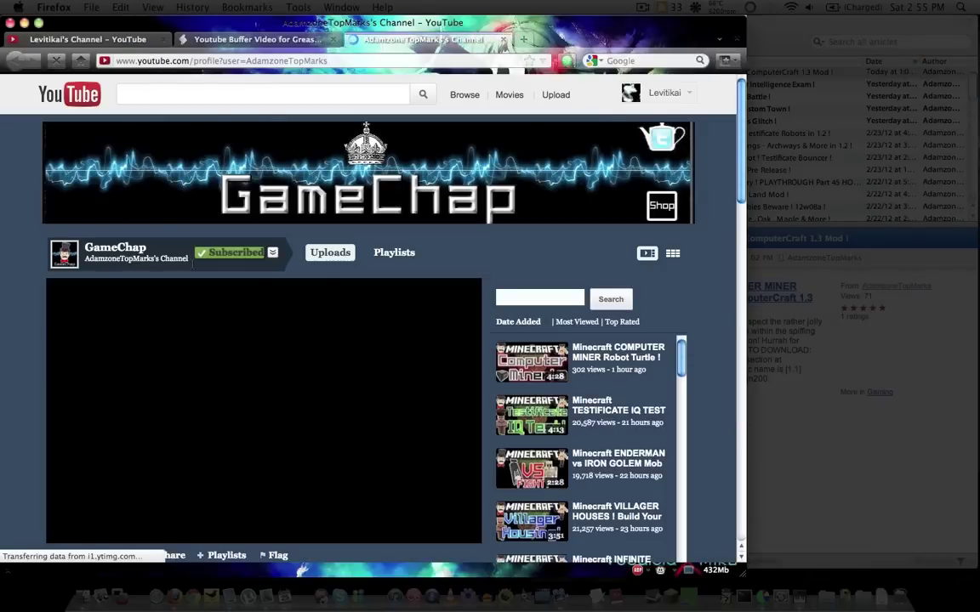
Select the Coestar feed in Vienna and close the Coestar channel tab in Firefox.
{"action": "left_click", "coordinate": [820, 400]}
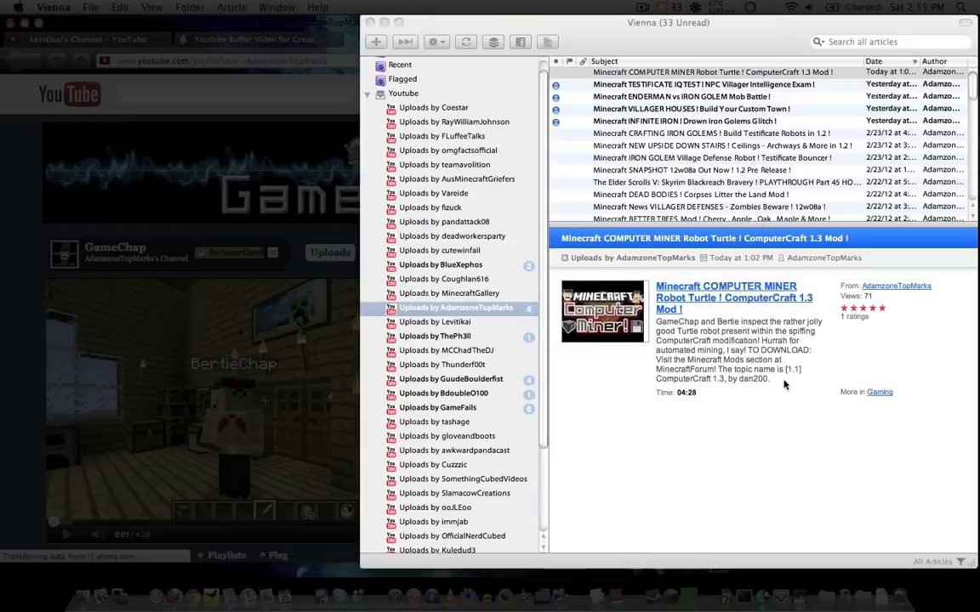
{"action": "left_click", "coordinate": [434, 108]}
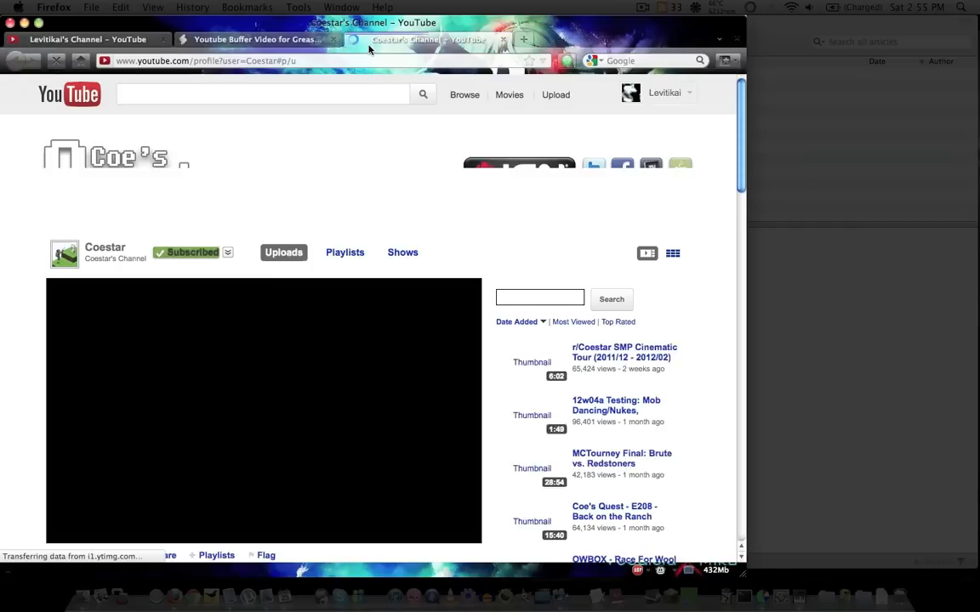
{"action": "middle_click", "coordinate": [414, 41]}
{"action": "key", "text": "super+Tab"}
{"action": "scroll", "coordinate": [465, 310], "scroll_direction": "down", "scroll_amount": 5}
{"action": "scroll", "coordinate": [493, 374], "scroll_direction": "down", "scroll_amount": 3}
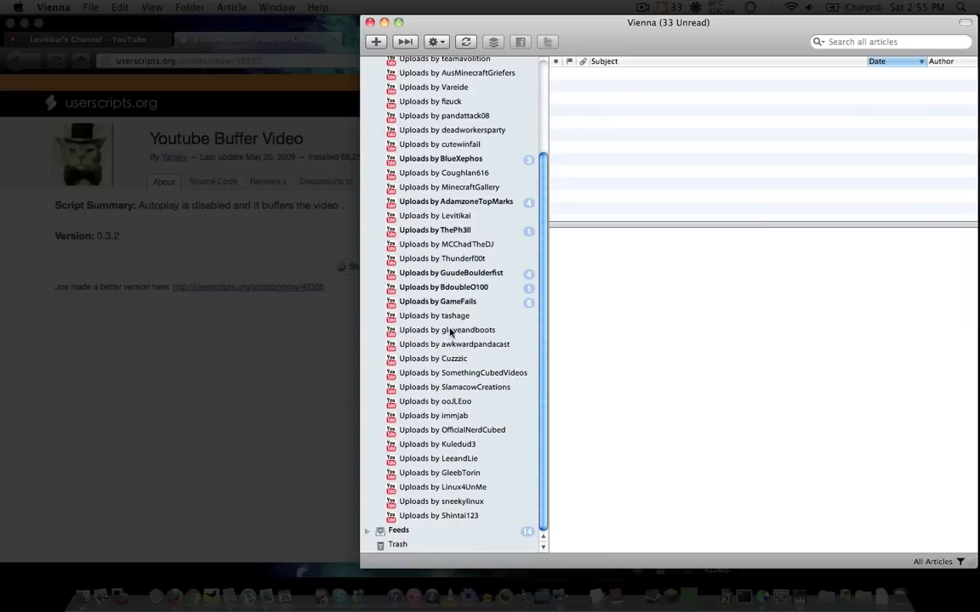
{"action": "scroll", "coordinate": [464, 366], "scroll_direction": "up", "scroll_amount": 3}
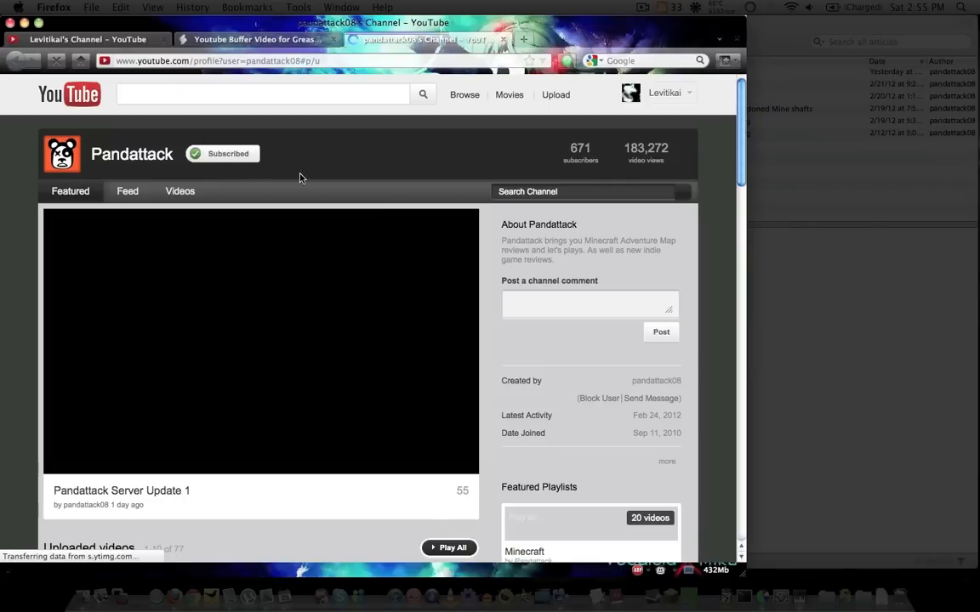
Check the Bookmarks menu for a subscribe option, dismiss it, and return to the browser.
{"action": "left_click", "coordinate": [247, 7]}
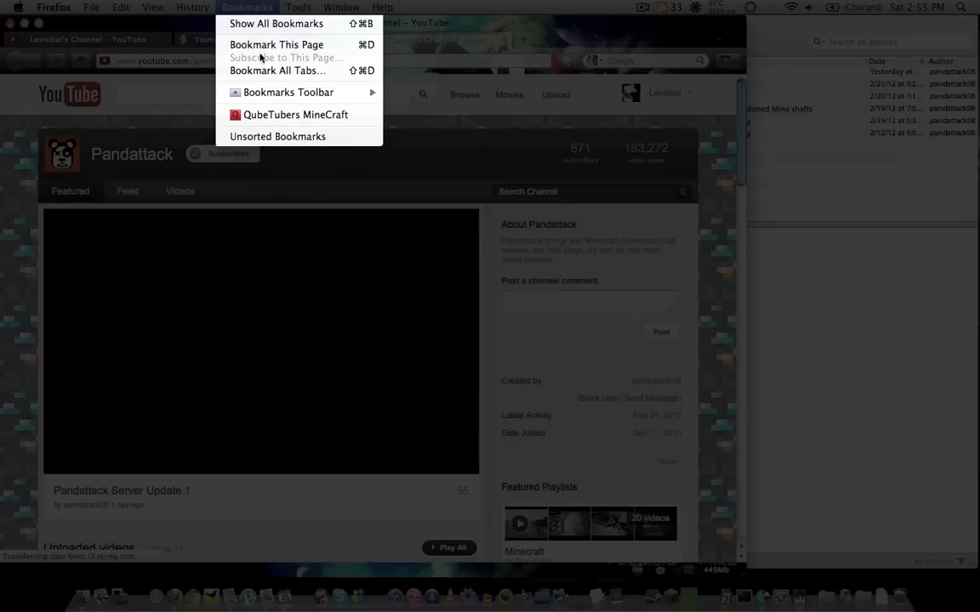
{"action": "left_click", "coordinate": [1, 200]}
{"action": "scroll", "coordinate": [243, 238], "scroll_direction": "down", "scroll_amount": 5}
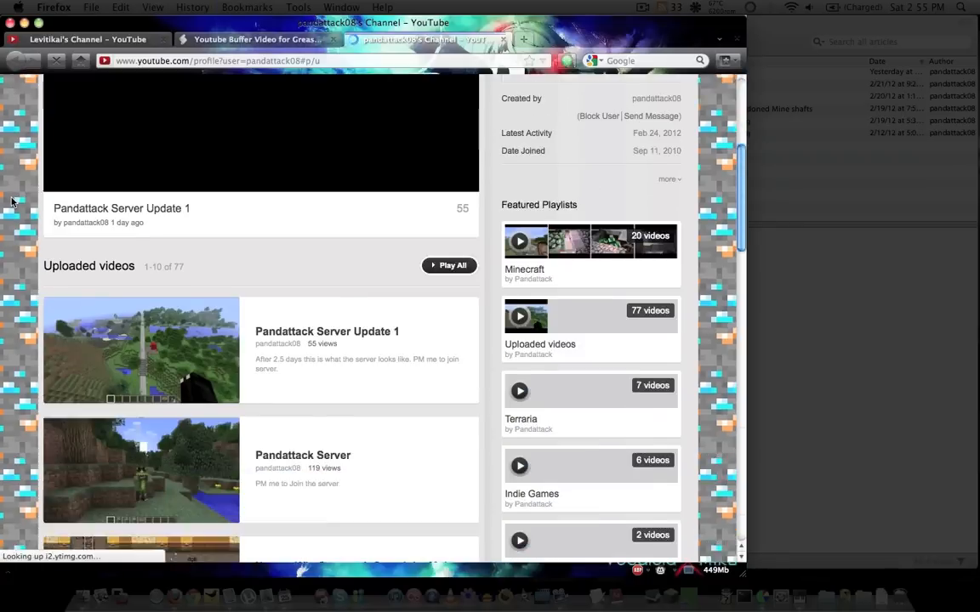
{"action": "scroll", "coordinate": [242, 238], "scroll_direction": "down", "scroll_amount": 4}
{"action": "scroll", "coordinate": [242, 238], "scroll_direction": "down", "scroll_amount": 2}
{"action": "scroll", "coordinate": [242, 239], "scroll_direction": "down", "scroll_amount": 4}
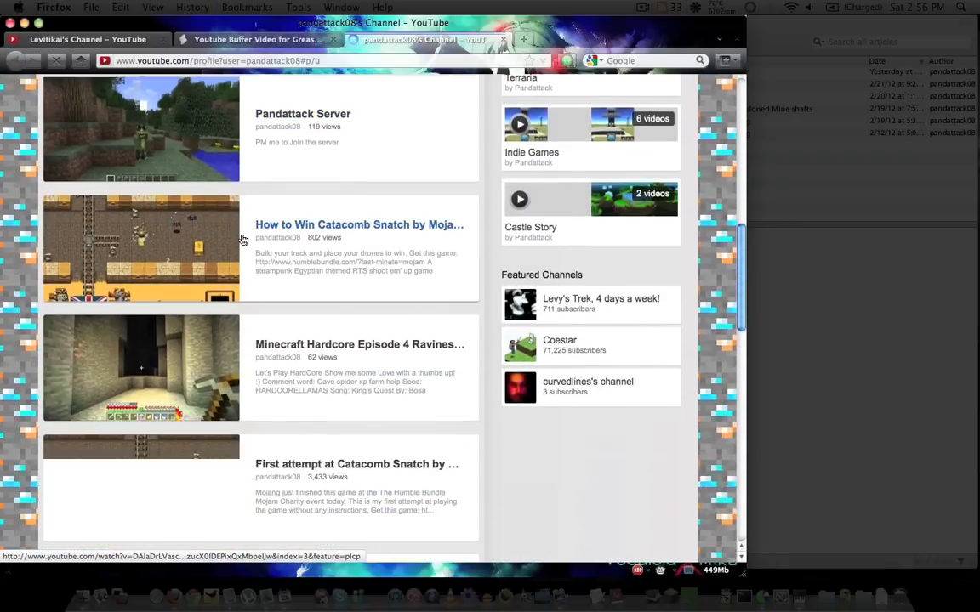
{"action": "scroll", "coordinate": [242, 239], "scroll_direction": "up", "scroll_amount": 2}
{"action": "scroll", "coordinate": [242, 239], "scroll_direction": "up", "scroll_amount": 5}
{"action": "scroll", "coordinate": [242, 239], "scroll_direction": "up", "scroll_amount": 5}
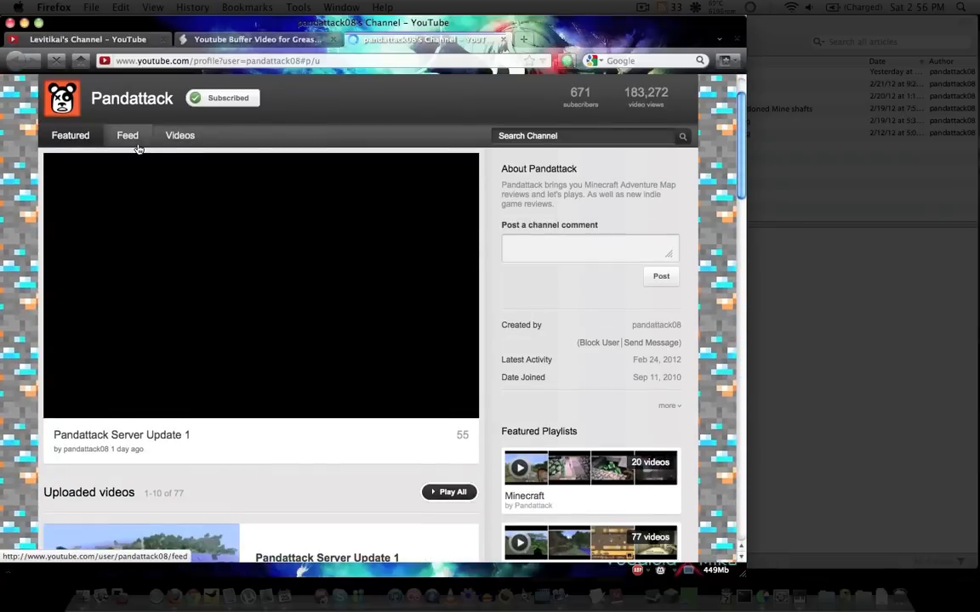
{"action": "scroll", "coordinate": [85, 153], "scroll_direction": "up", "scroll_amount": 3}
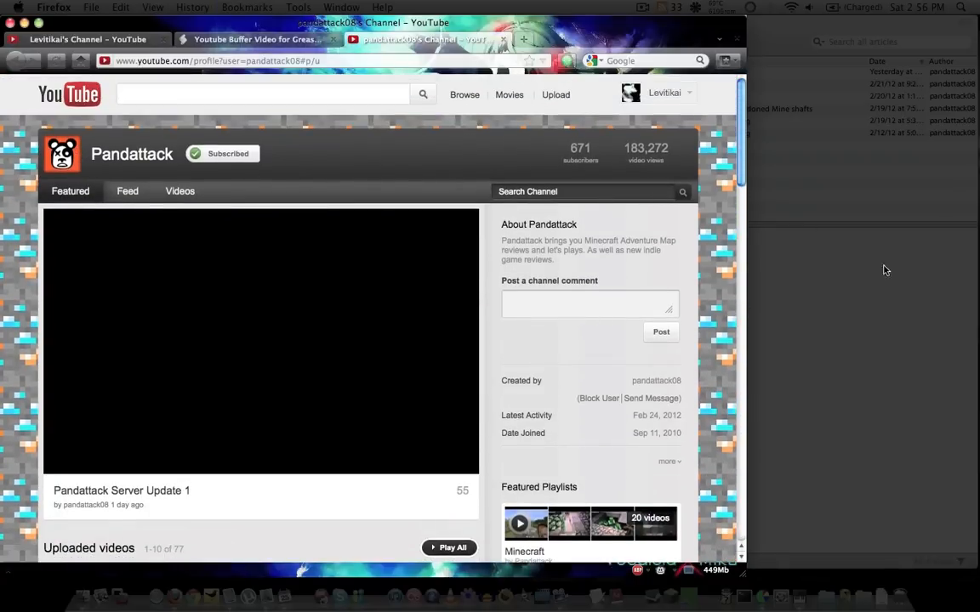
{"action": "left_click", "coordinate": [795, 242]}
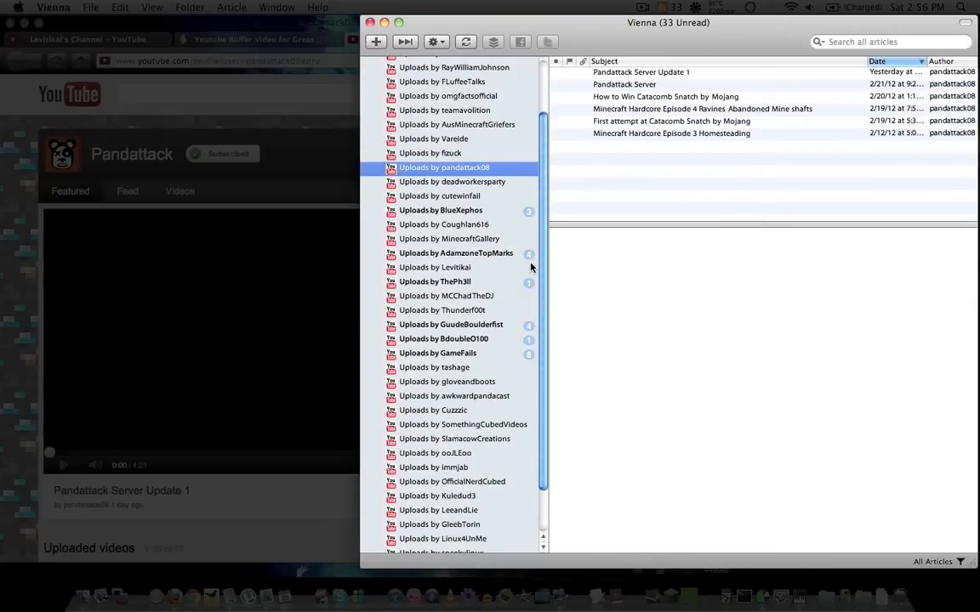
{"action": "scroll", "coordinate": [540, 264], "scroll_direction": "down", "scroll_amount": 3}
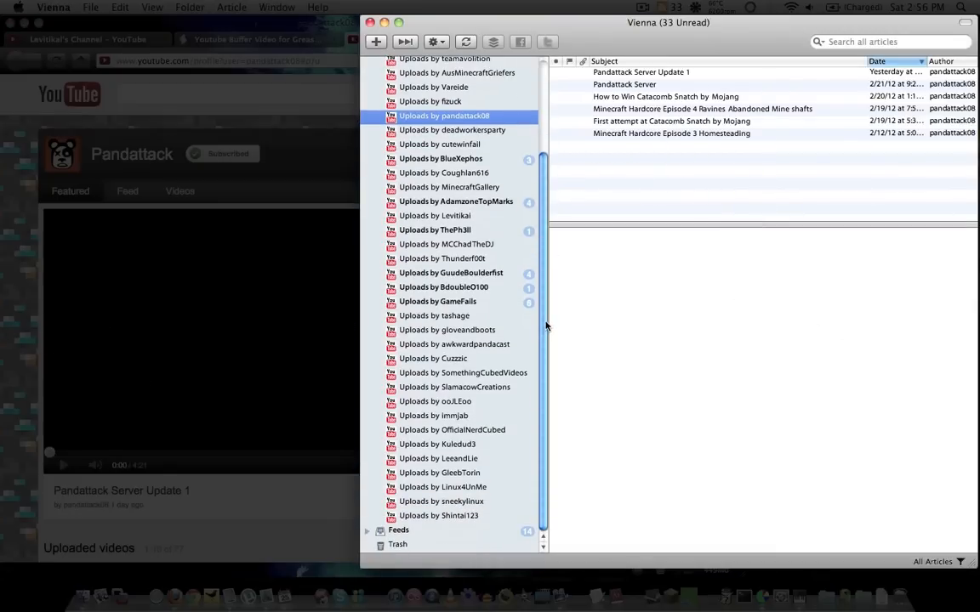
{"action": "left_click_drag", "start_coordinate": [546, 326], "coordinate": [544, 187]}
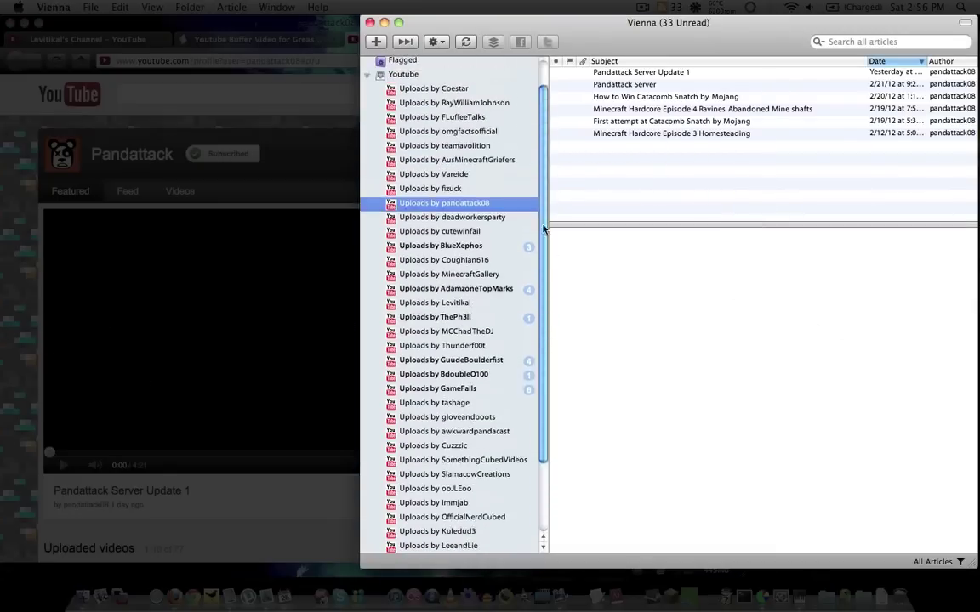
{"action": "left_click", "coordinate": [25, 212]}
{"action": "left_click", "coordinate": [56, 39]}
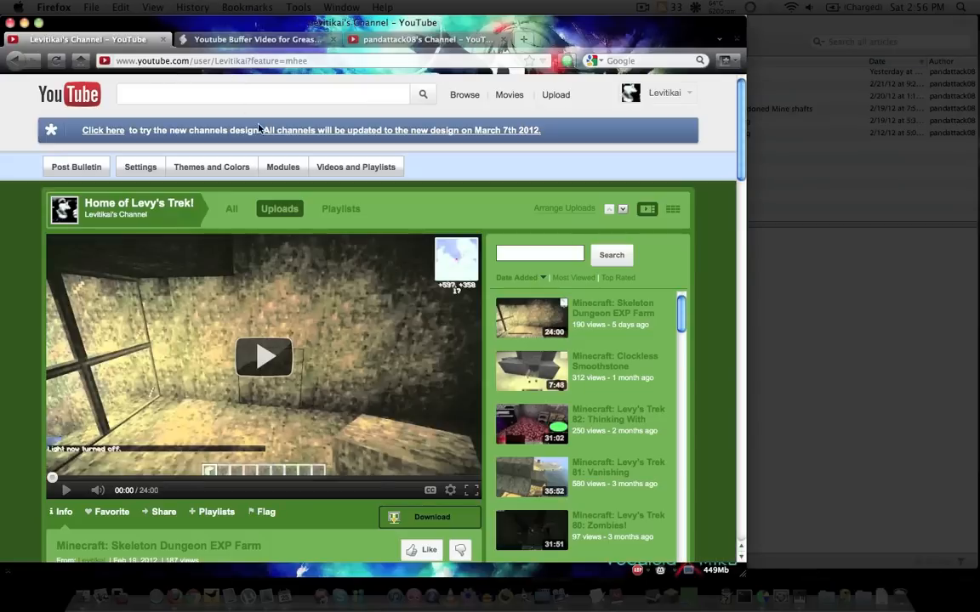
{"action": "left_click", "coordinate": [69, 94]}
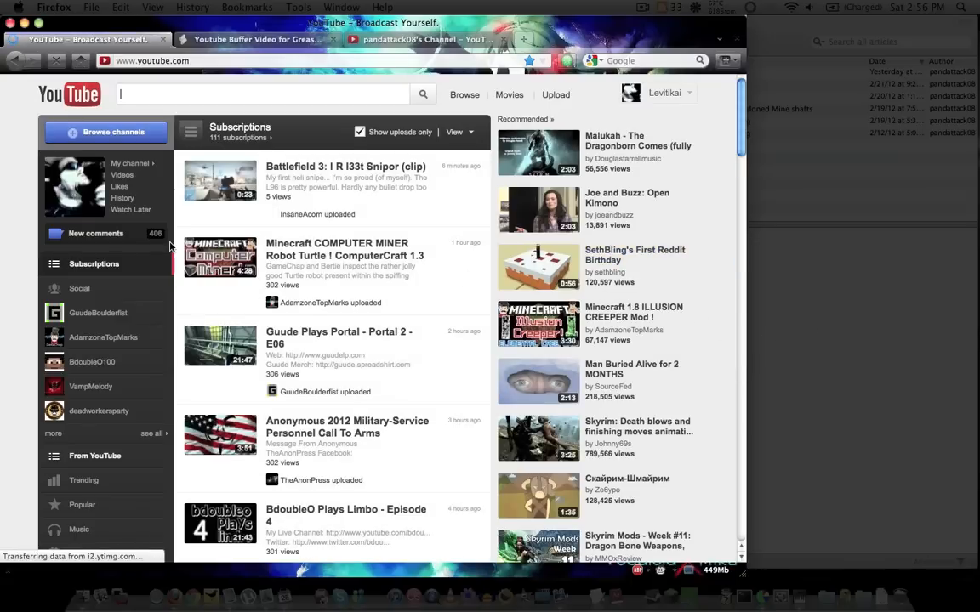
{"action": "scroll", "coordinate": [303, 271], "scroll_direction": "down", "scroll_amount": 5}
{"action": "scroll", "coordinate": [302, 270], "scroll_direction": "down", "scroll_amount": 5}
{"action": "scroll", "coordinate": [303, 270], "scroll_direction": "down", "scroll_amount": 5}
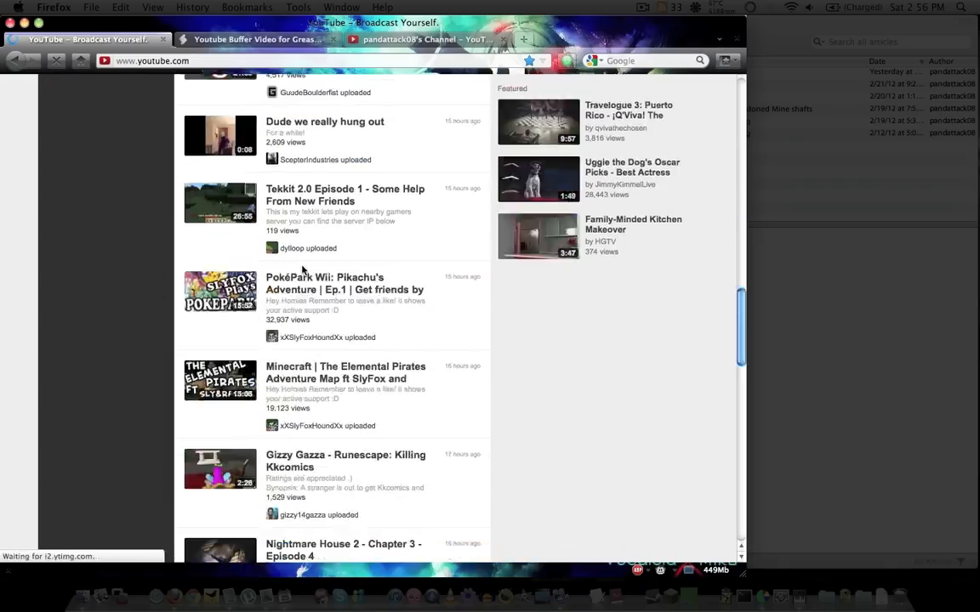
{"action": "scroll", "coordinate": [303, 270], "scroll_direction": "down", "scroll_amount": 5}
{"action": "scroll", "coordinate": [262, 239], "scroll_direction": "up", "scroll_amount": 1}
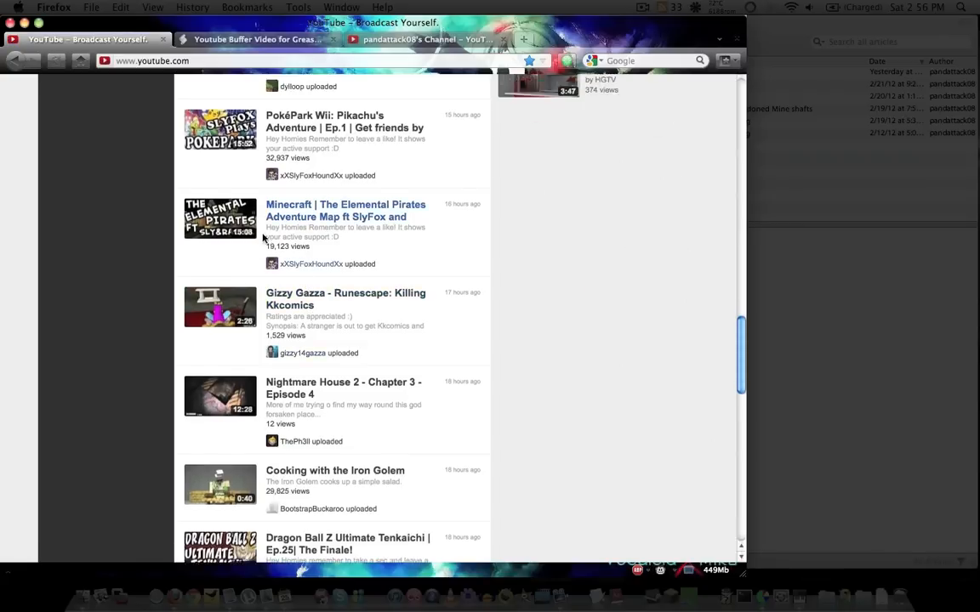
{"action": "scroll", "coordinate": [263, 238], "scroll_direction": "up", "scroll_amount": 5}
{"action": "scroll", "coordinate": [264, 238], "scroll_direction": "up", "scroll_amount": 5}
{"action": "scroll", "coordinate": [263, 238], "scroll_direction": "up", "scroll_amount": 5}
{"action": "scroll", "coordinate": [263, 238], "scroll_direction": "up", "scroll_amount": 3}
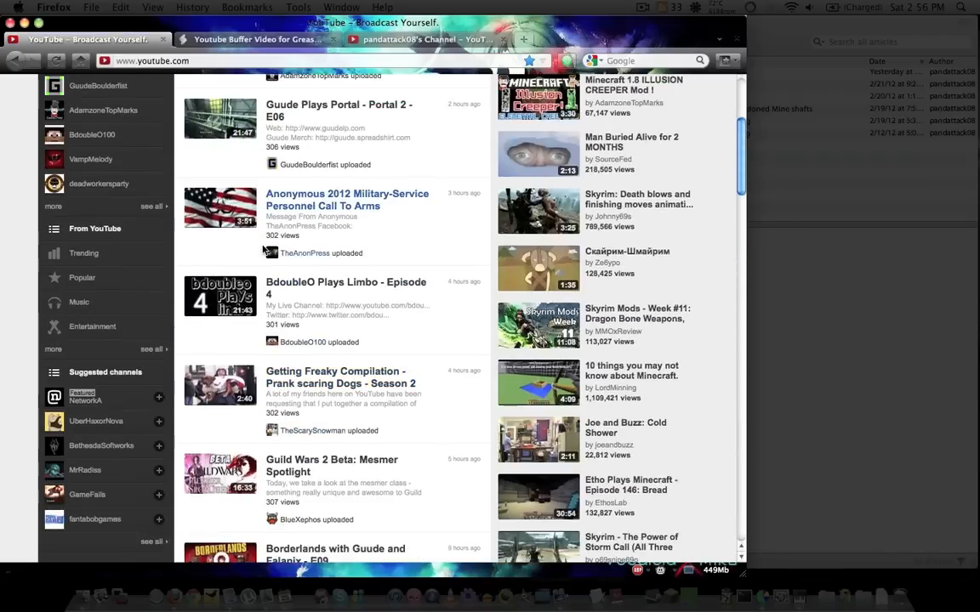
{"action": "scroll", "coordinate": [264, 249], "scroll_direction": "up", "scroll_amount": 5}
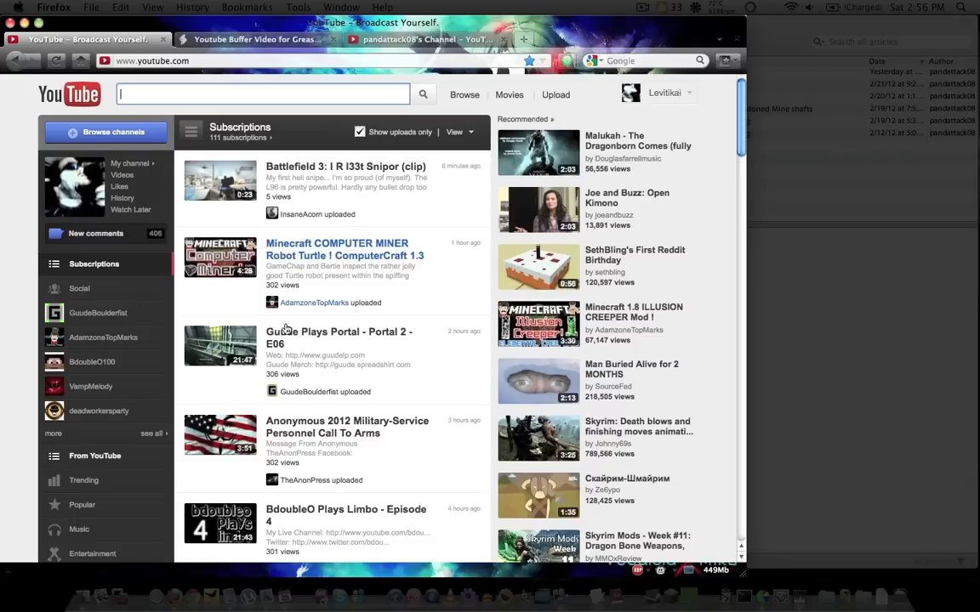